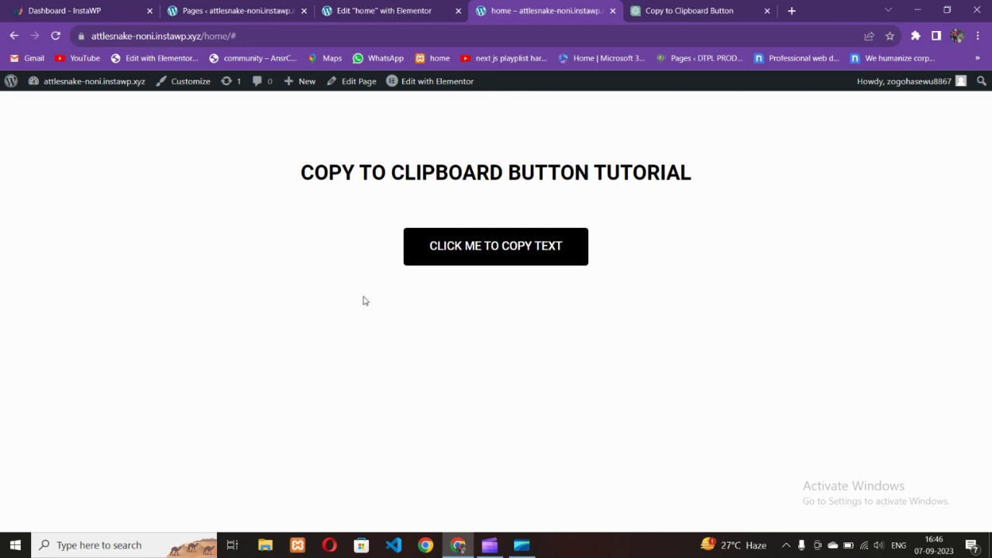
Test the home page's copy button three times, dismissing each 'Text copied to clipboard successfully!' alert
{"action": "left_click", "coordinate": [448, 252]}
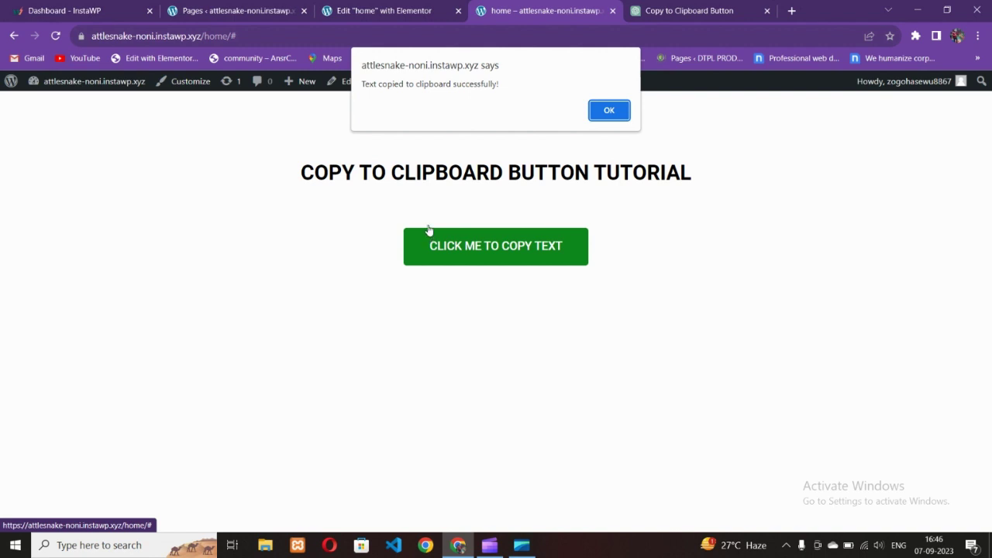
{"action": "left_click", "coordinate": [608, 110]}
{"action": "left_click", "coordinate": [504, 255]}
{"action": "left_click", "coordinate": [602, 116]}
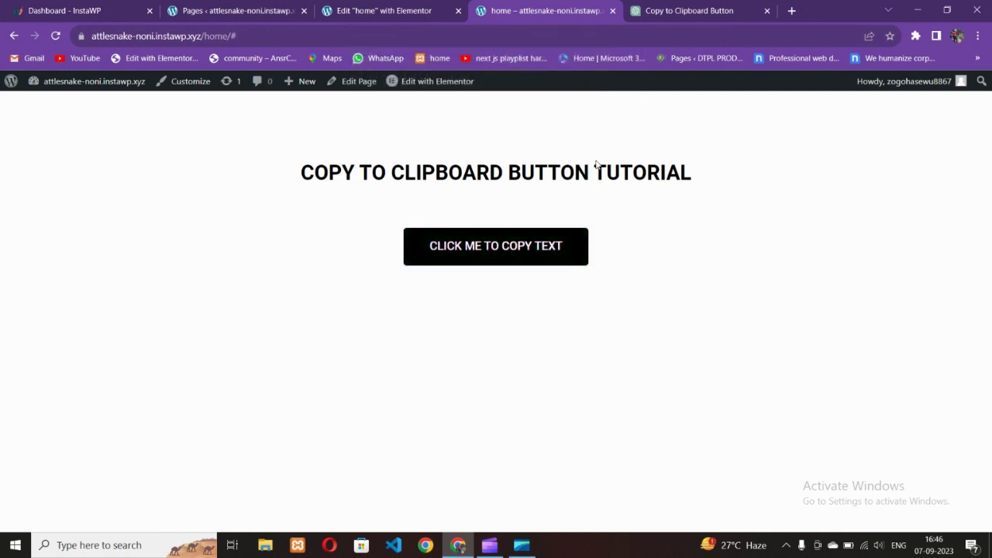
{"action": "left_click", "coordinate": [518, 261]}
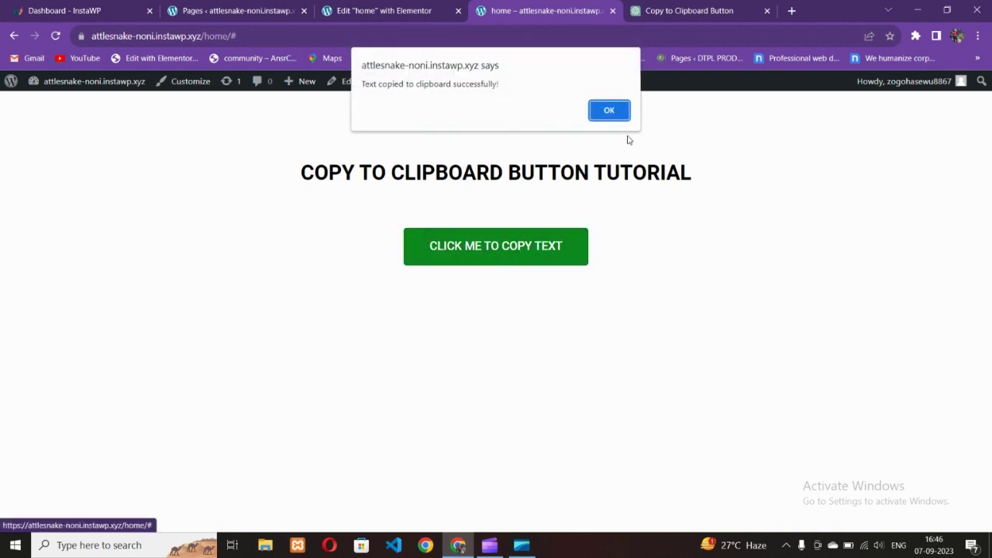
{"action": "left_click", "coordinate": [624, 115]}
{"action": "left_click", "coordinate": [683, 5]}
Paste the clipboard into a new tab's address bar to see 'This is the text to copy.', then return home
{"action": "key", "text": "ctrl+t"}
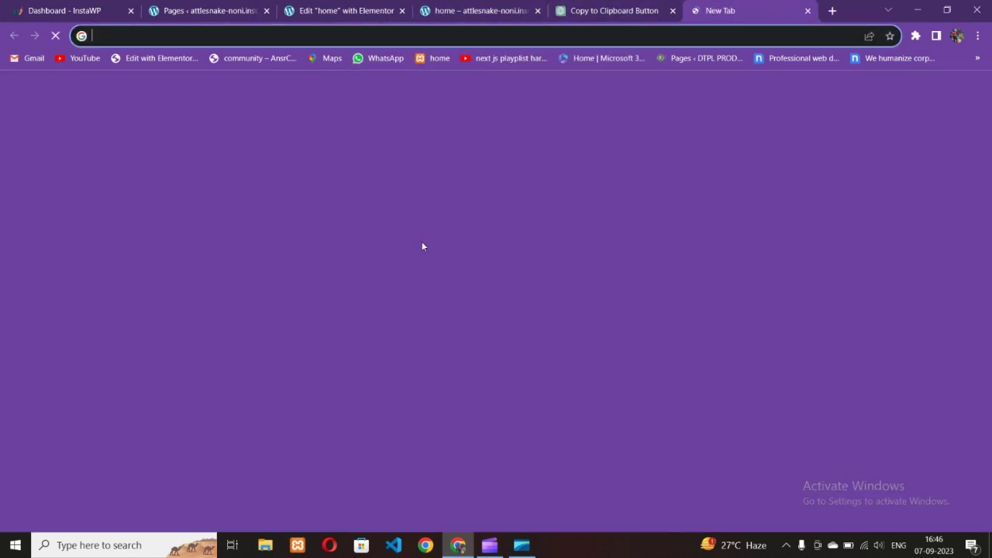
{"action": "key", "text": "ctrl+v"}
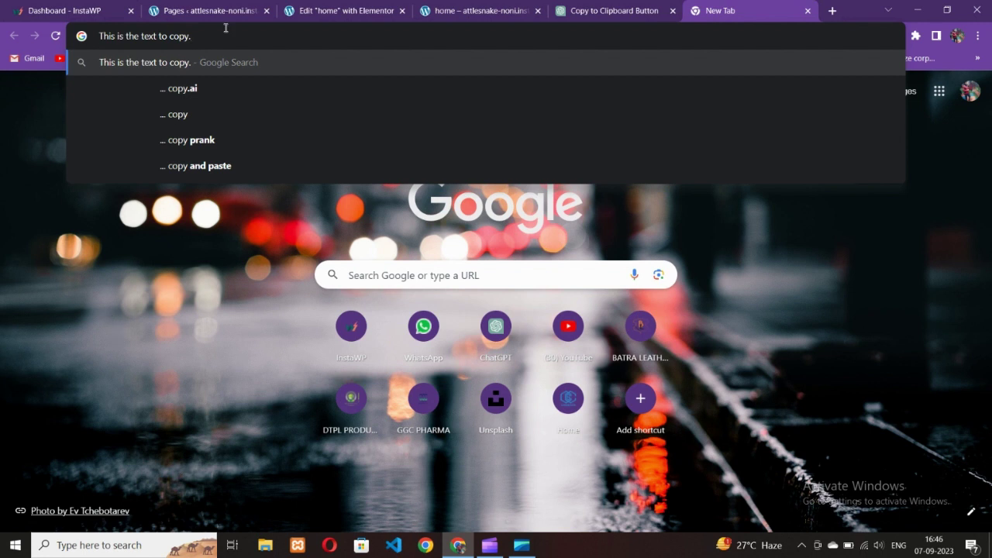
{"action": "left_click", "coordinate": [449, 10]}
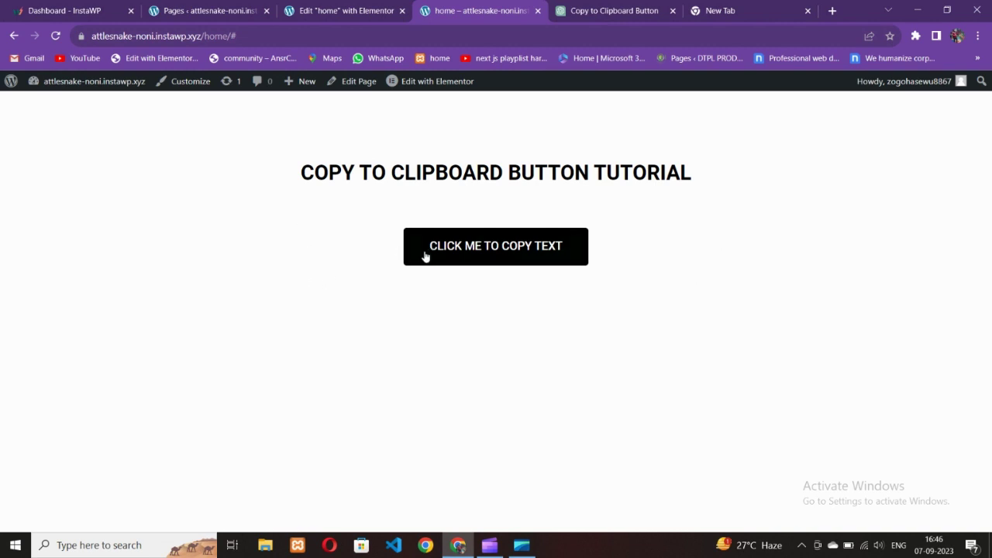
Look over the home page's heading, button and HTML widgets in the Elementor editor, then go to Pages
{"action": "left_click", "coordinate": [350, 7]}
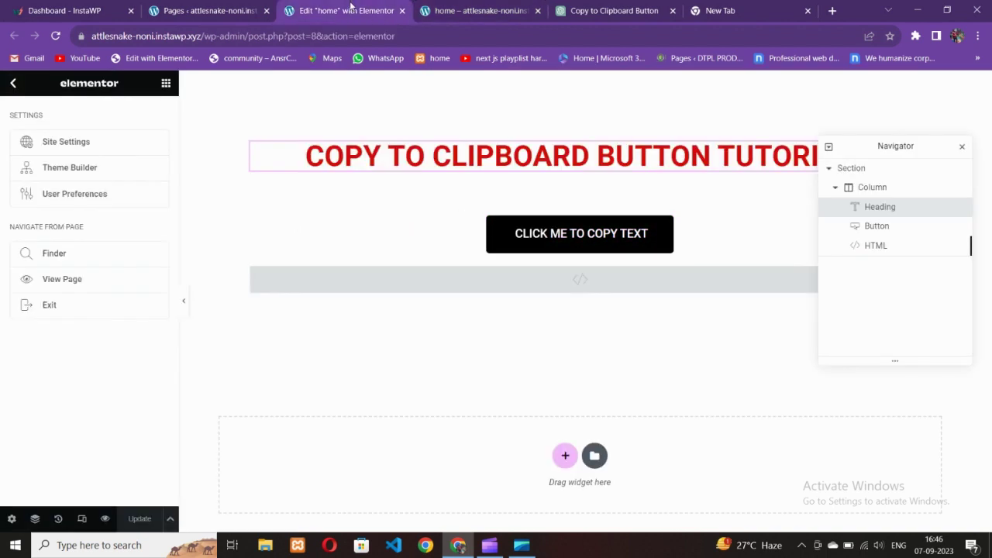
{"action": "left_click", "coordinate": [248, 9]}
{"action": "left_click", "coordinate": [352, 8]}
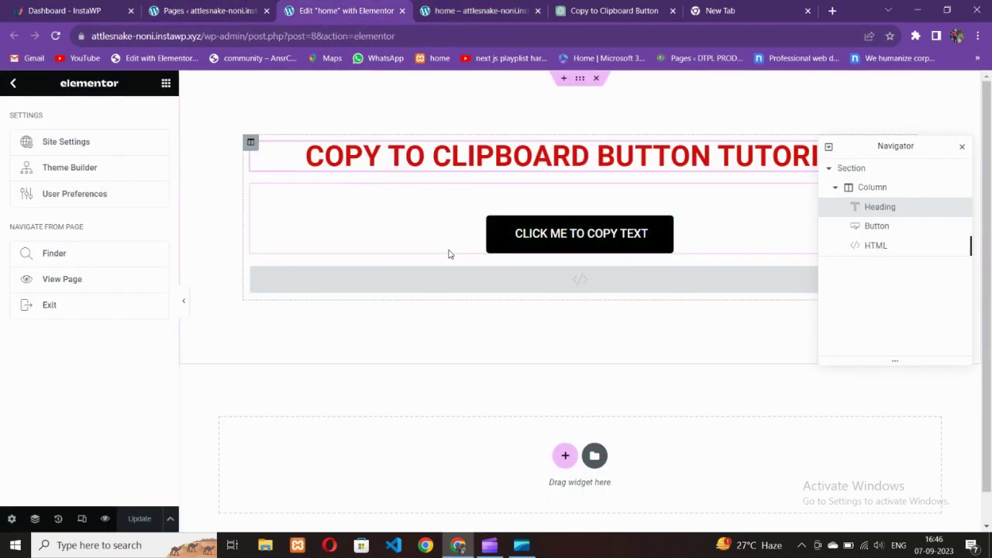
{"action": "left_click", "coordinate": [226, 8]}
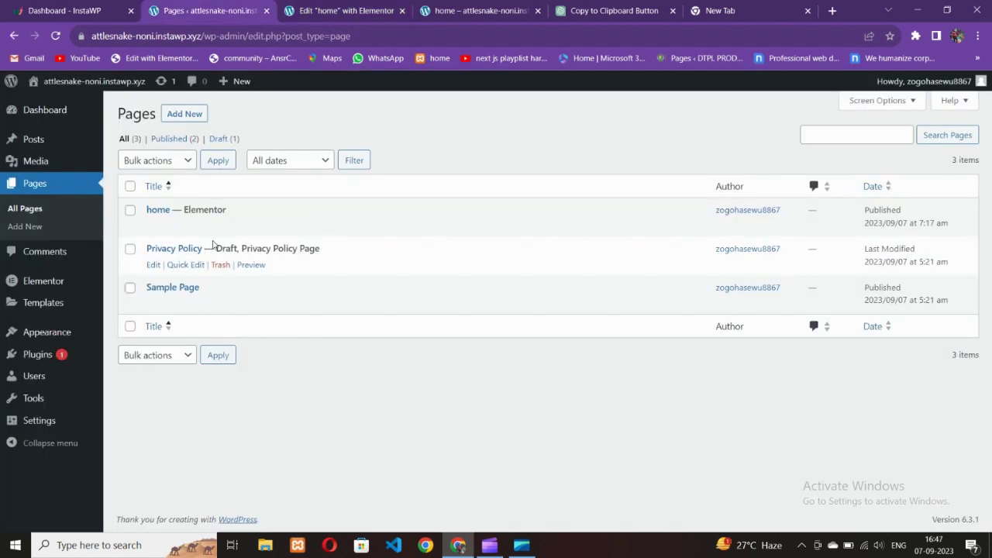
Create a new page titled 'demo' using the Elementor Full Width template
{"action": "left_click", "coordinate": [186, 114]}
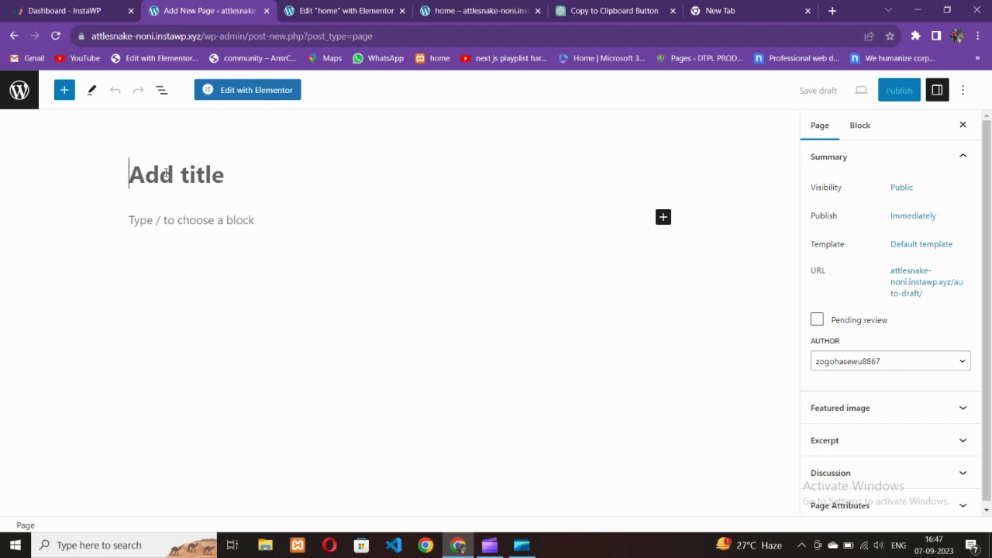
{"action": "type", "text": "demo"}
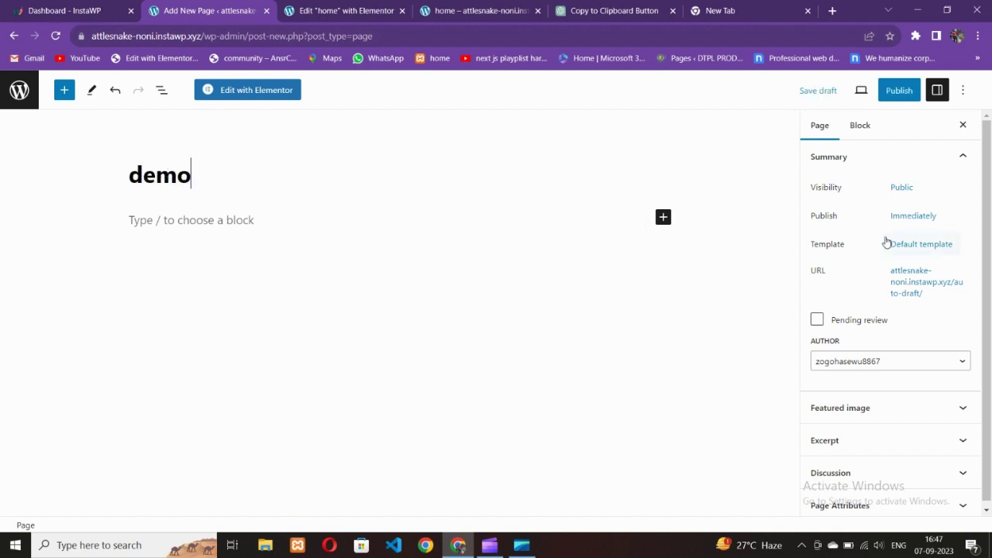
{"action": "left_click", "coordinate": [912, 250]}
{"action": "left_click", "coordinate": [870, 342]}
{"action": "left_click", "coordinate": [845, 378]}
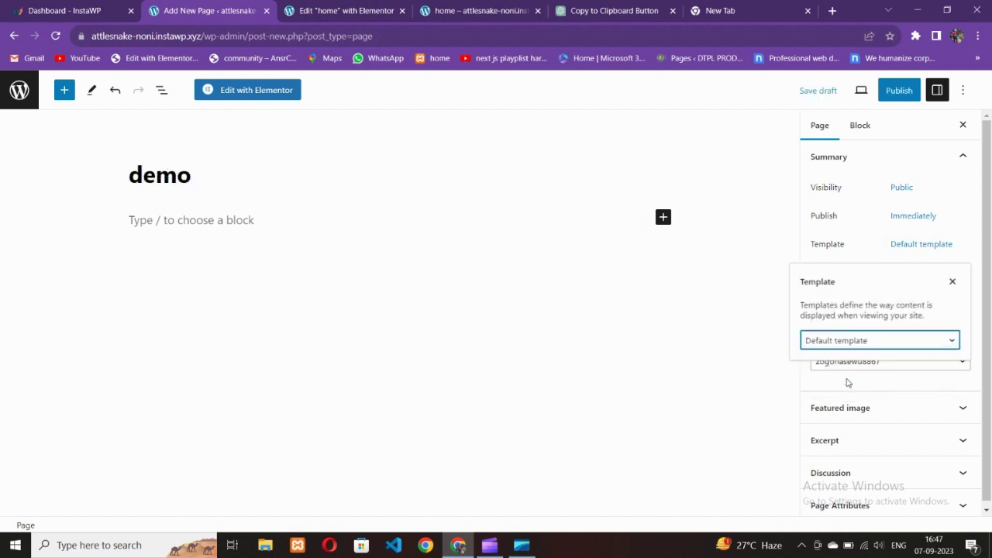
Publish the demo page and open it in Elementor
{"action": "left_click", "coordinate": [899, 90]}
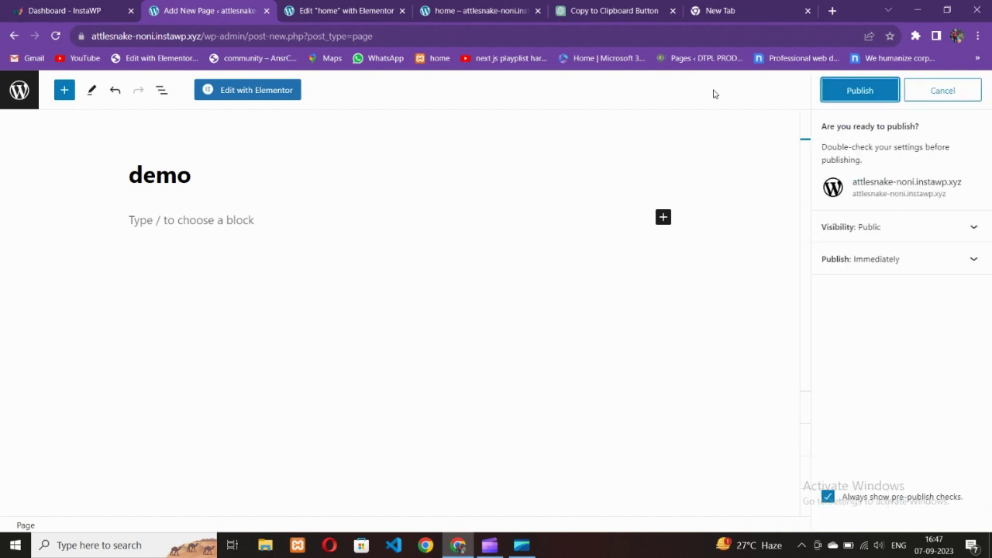
{"action": "left_click", "coordinate": [825, 92]}
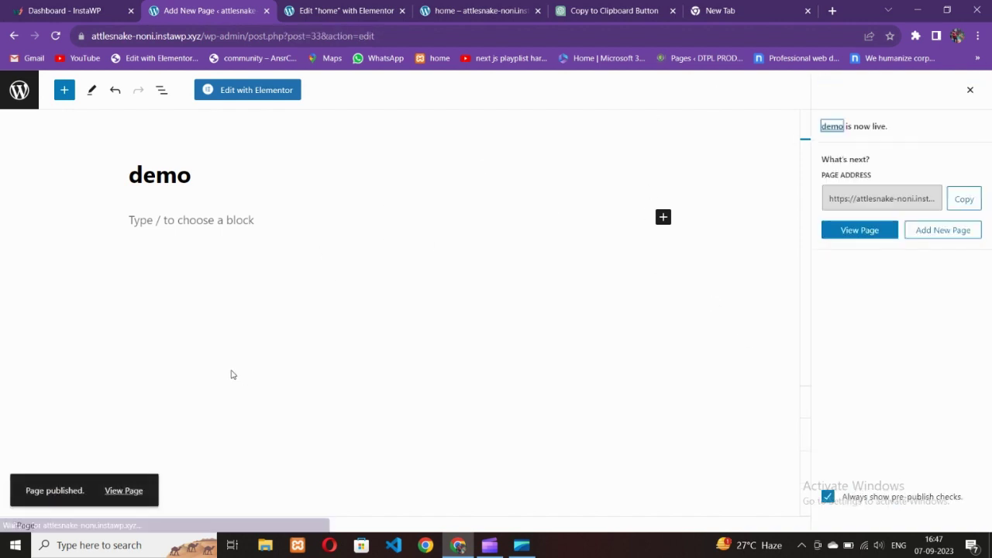
{"action": "left_click", "coordinate": [259, 91]}
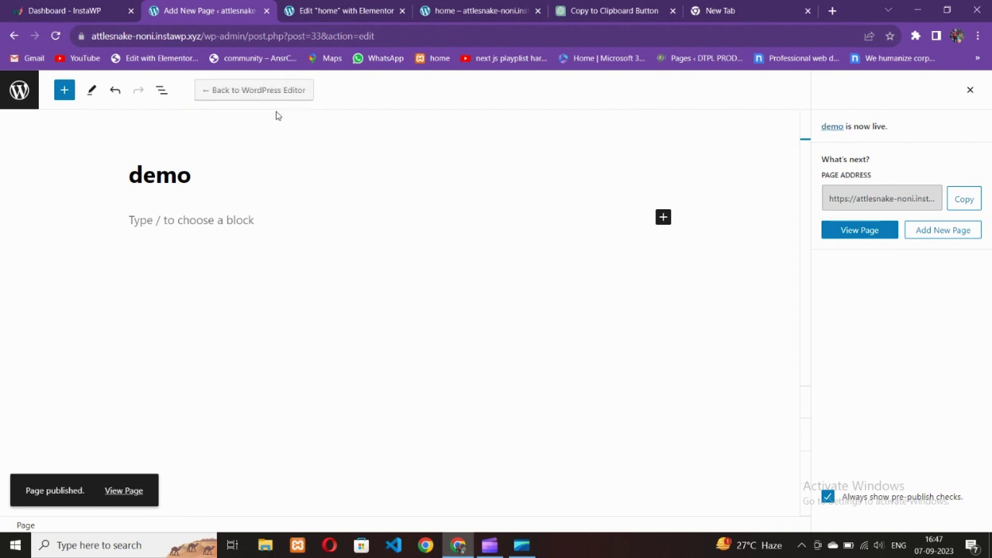
Retest the home page's copy button a few times, then return to the demo page editor
{"action": "left_click", "coordinate": [494, 9]}
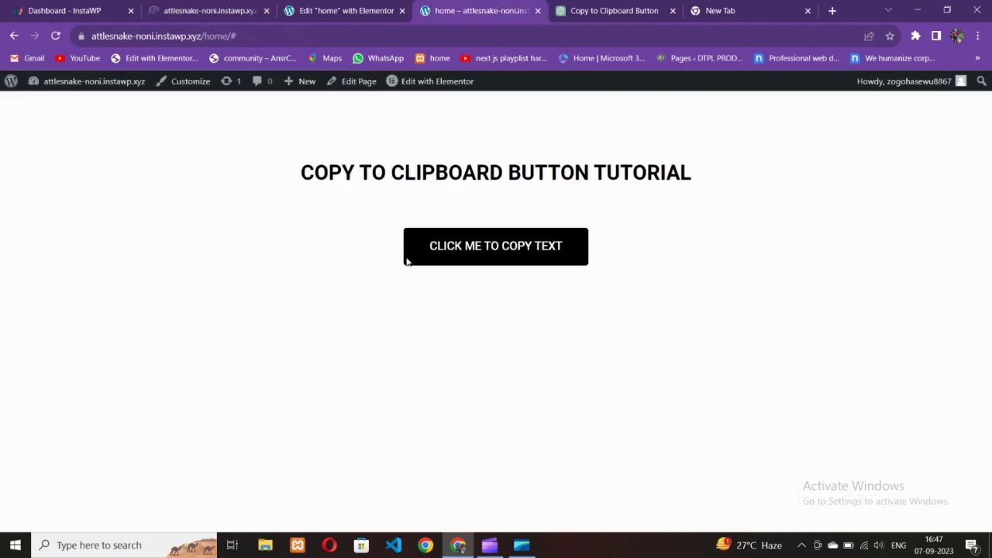
{"action": "left_click", "coordinate": [501, 249]}
{"action": "left_click", "coordinate": [606, 113]}
{"action": "left_click", "coordinate": [491, 252]}
{"action": "left_click", "coordinate": [609, 111]}
{"action": "left_click", "coordinate": [253, 6]}
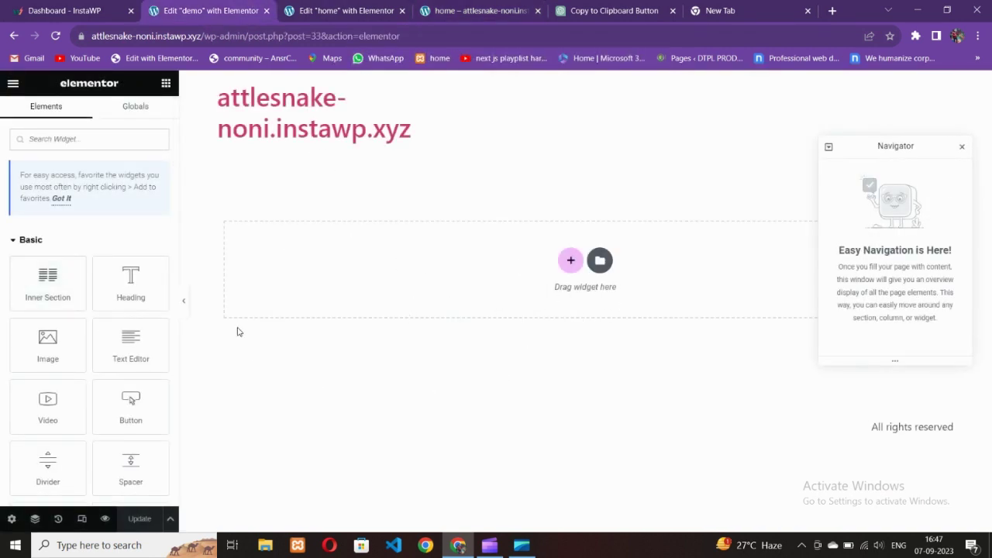
{"action": "left_click", "coordinate": [527, 12]}
{"action": "left_click", "coordinate": [519, 253]}
{"action": "left_click", "coordinate": [236, 10]}
Add a centred heading reading 'copy to clipboard button' to the empty demo page
{"action": "left_click_drag", "start_coordinate": [159, 283], "coordinate": [403, 285]}
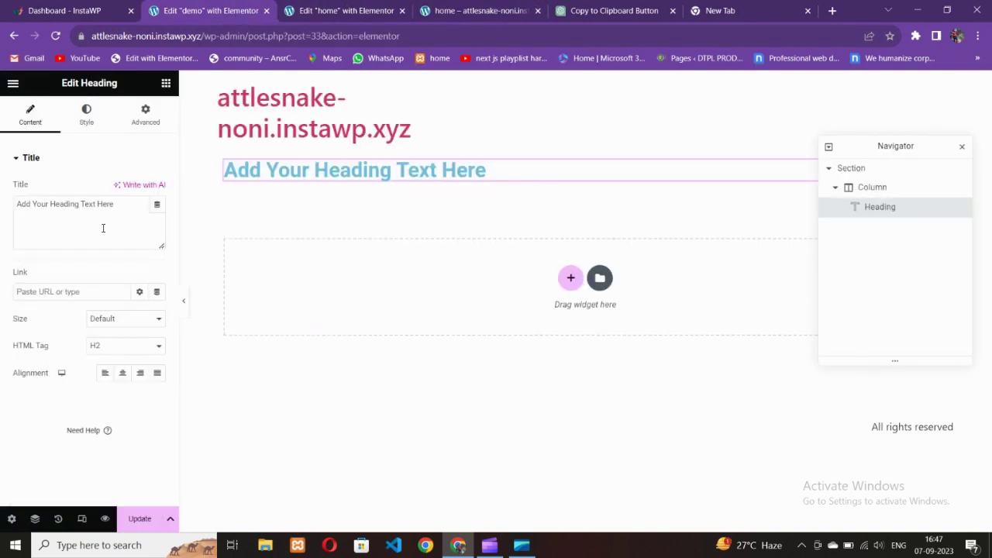
{"action": "triple_click", "coordinate": [38, 225]}
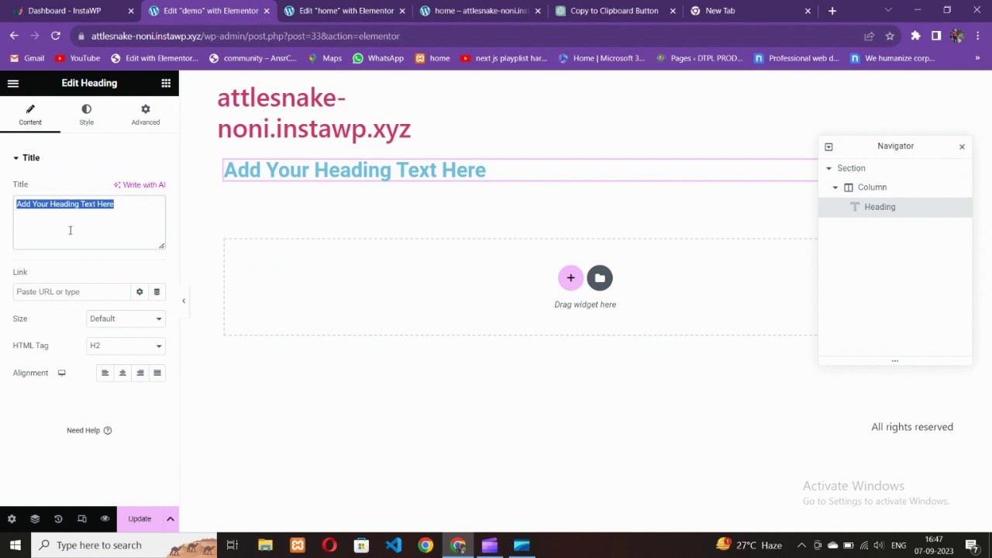
{"action": "type", "text": "copy to cl"}
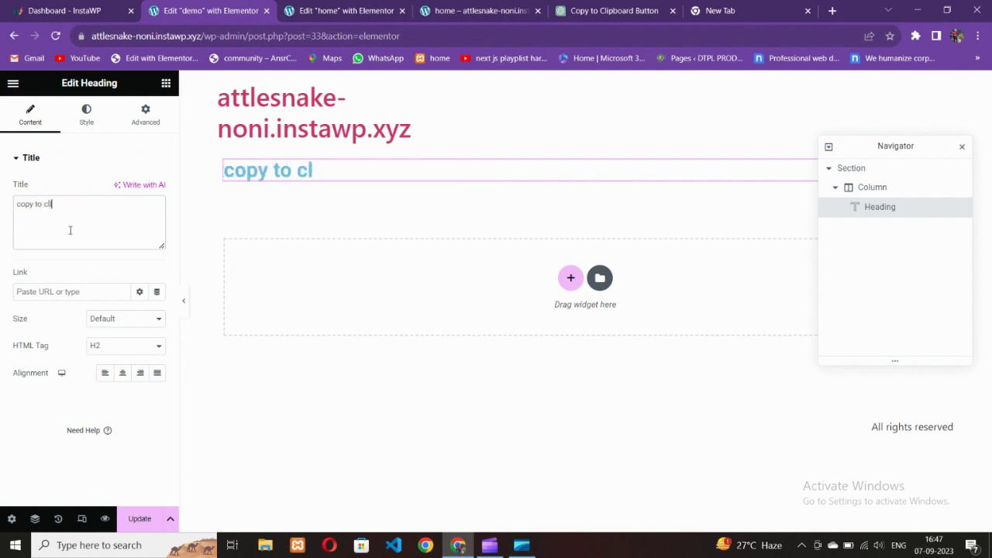
{"action": "type", "text": "ipboard button"}
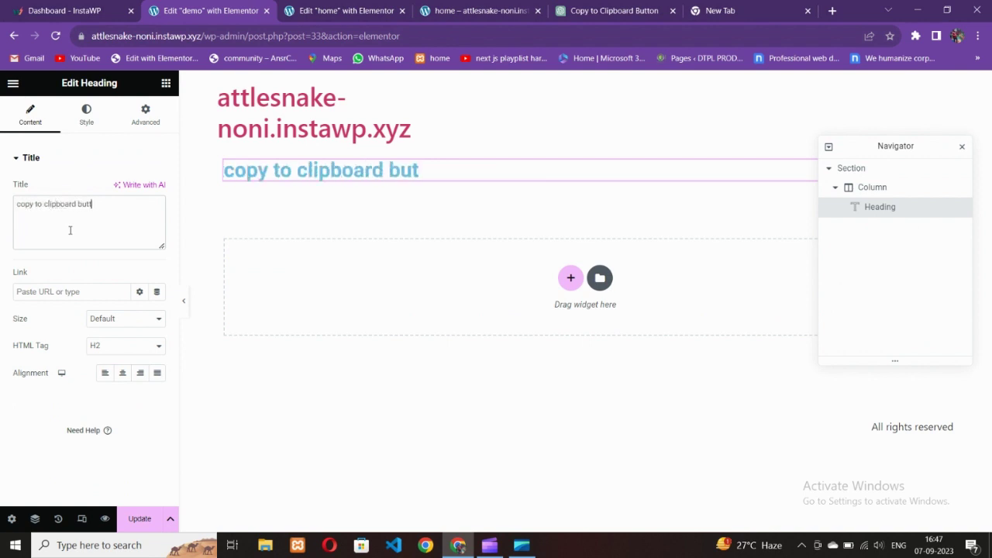
{"action": "left_click", "coordinate": [86, 115]}
{"action": "left_click", "coordinate": [30, 115]}
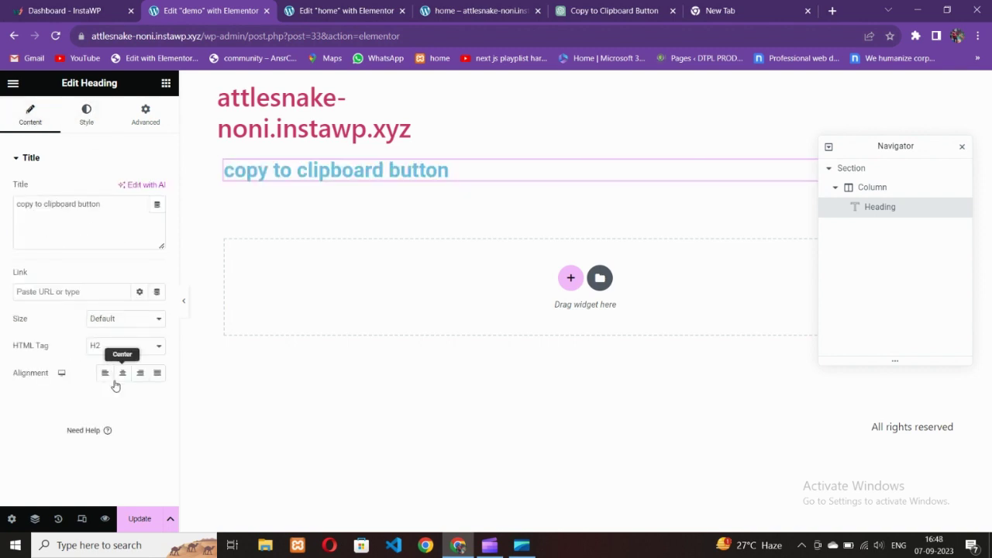
{"action": "left_click", "coordinate": [122, 373]}
Colour the heading text #07232F and make it uppercase
{"action": "left_click", "coordinate": [86, 115]}
{"action": "left_click", "coordinate": [139, 189]}
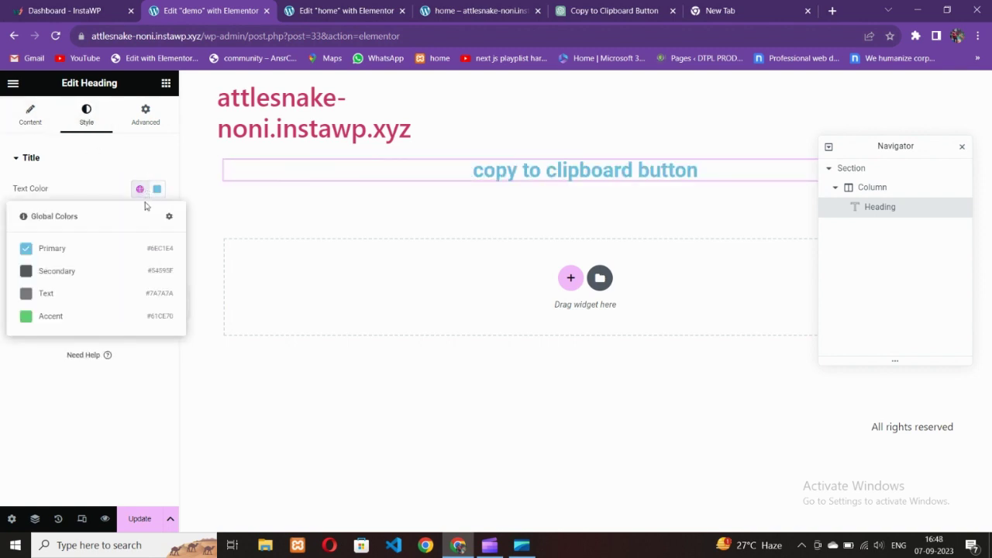
{"action": "left_click", "coordinate": [157, 189]}
{"action": "left_click_drag", "start_coordinate": [130, 314], "coordinate": [209, 320]}
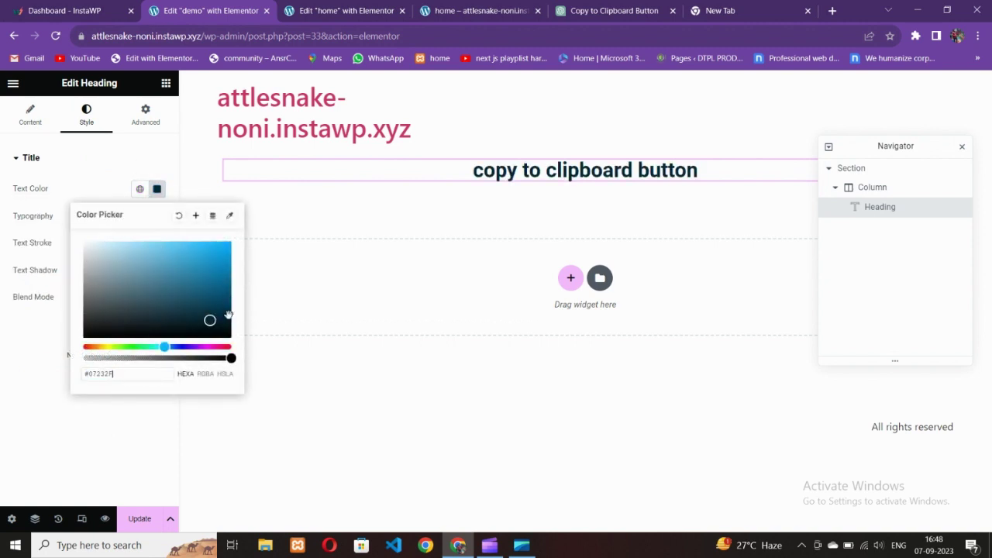
{"action": "left_click", "coordinate": [490, 184]}
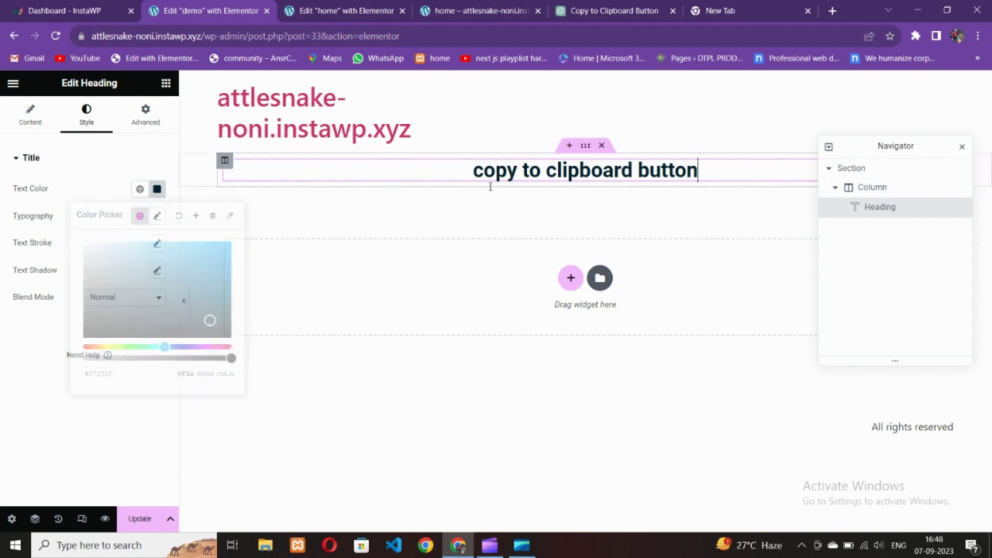
{"action": "left_click", "coordinate": [157, 215]}
{"action": "left_click", "coordinate": [109, 370]}
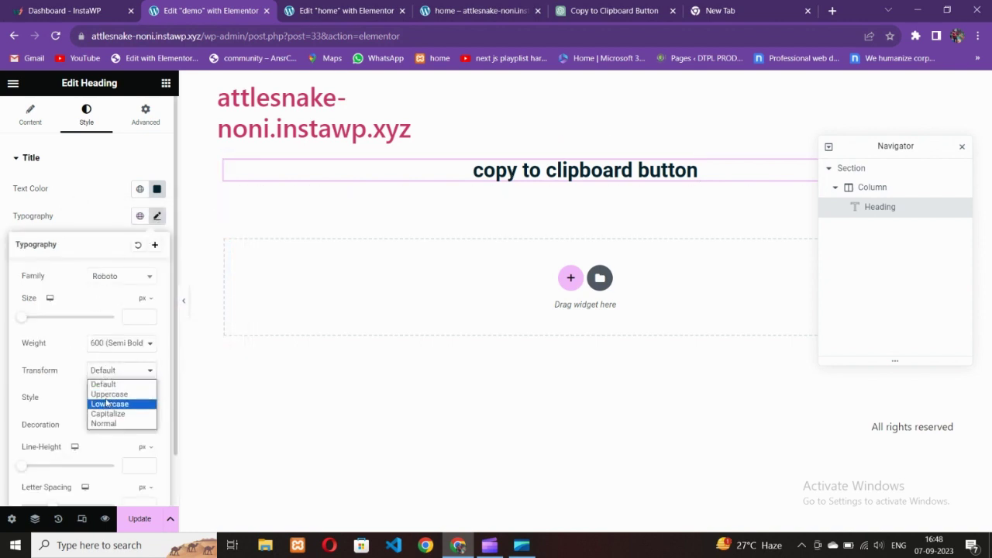
{"action": "left_click", "coordinate": [109, 394]}
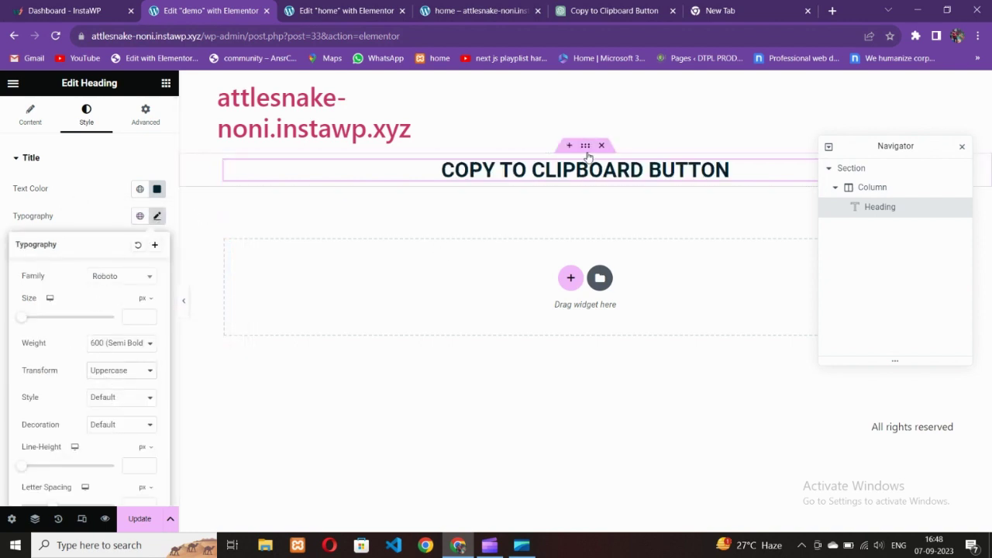
Give the heading's section 50 px padding on all sides
{"action": "left_click", "coordinate": [585, 146]}
{"action": "left_click", "coordinate": [145, 115]}
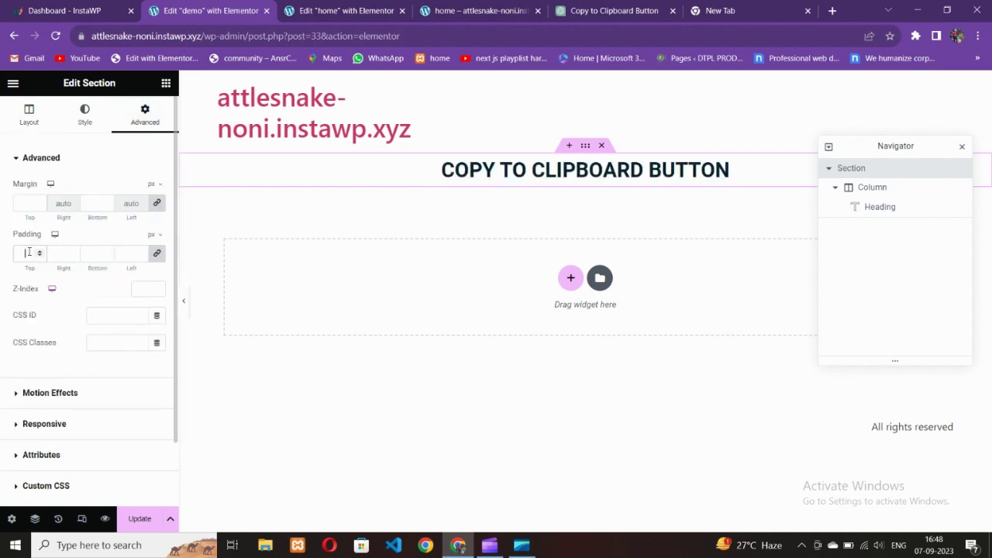
{"action": "left_click", "coordinate": [28, 252]}
{"action": "type", "text": "50"}
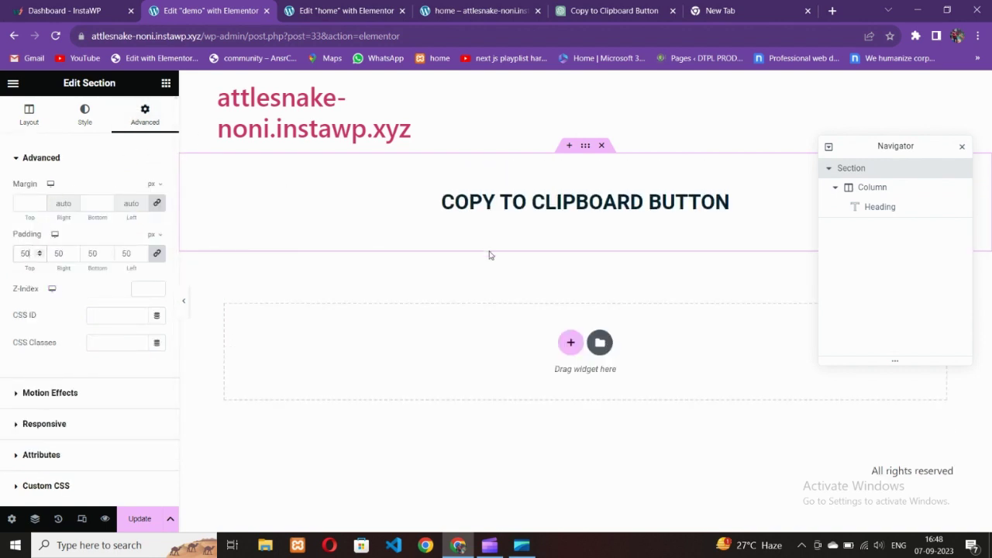
Enlarge the heading's font size with the Typography size slider
{"action": "left_click", "coordinate": [498, 211]}
{"action": "left_click", "coordinate": [157, 216]}
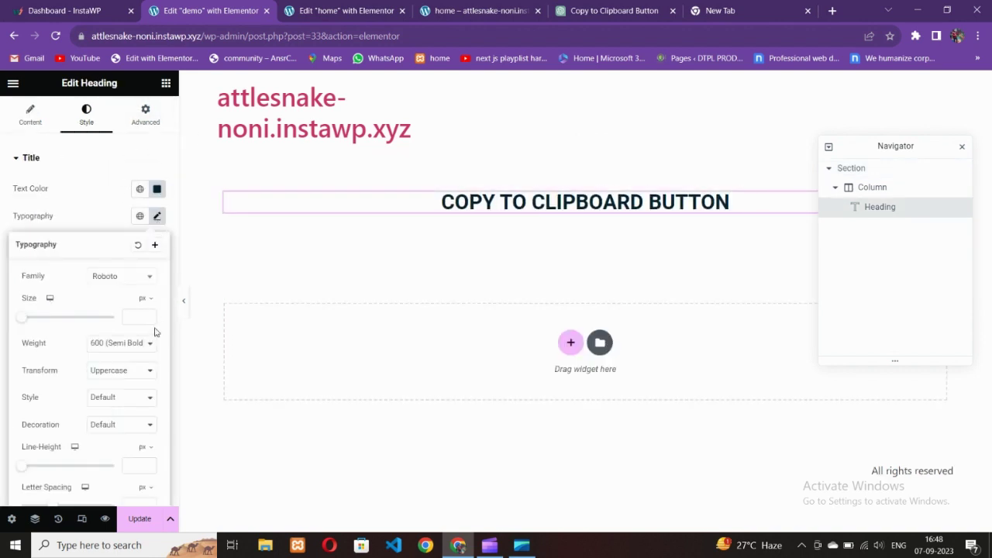
{"action": "left_click_drag", "start_coordinate": [149, 317], "coordinate": [149, 317]}
Add a centred Button widget below the heading labelled 'COPY TO CLIPBOARD BUTTON'
{"action": "left_click", "coordinate": [166, 83]}
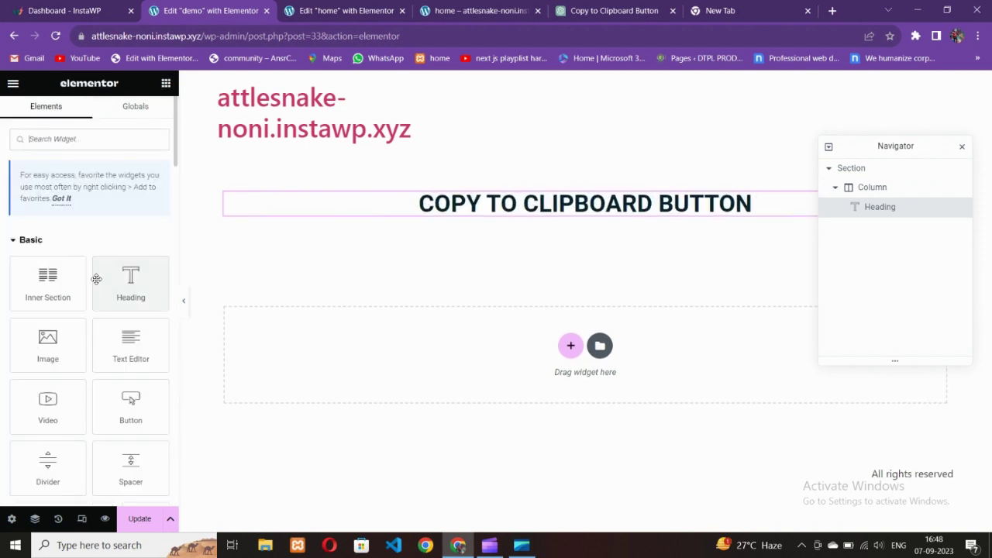
{"action": "scroll", "coordinate": [97, 317], "scroll_direction": "down", "scroll_amount": 3}
{"action": "left_click_drag", "start_coordinate": [130, 245], "coordinate": [476, 227]}
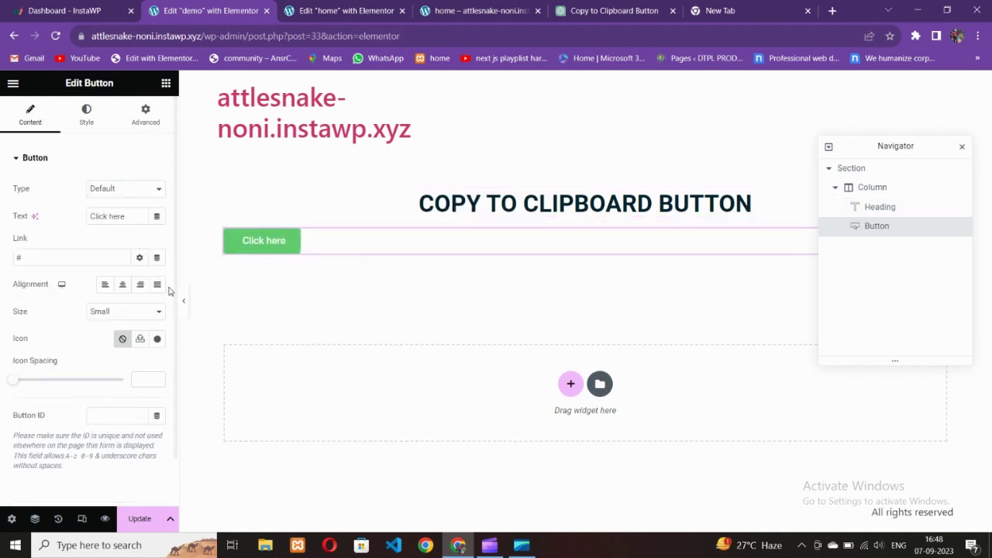
{"action": "left_click", "coordinate": [122, 285]}
{"action": "left_click_drag", "start_coordinate": [132, 217], "coordinate": [2, 206]}
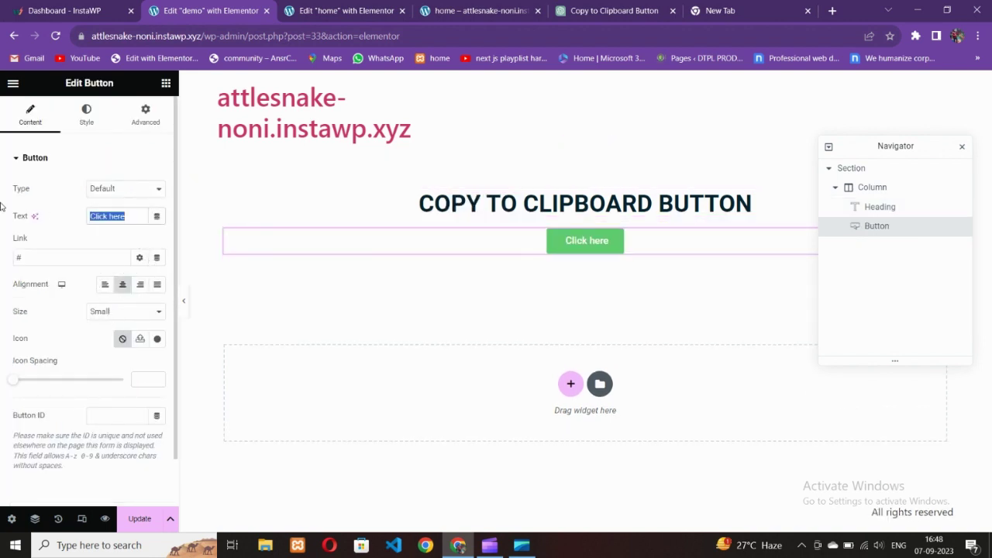
{"action": "type", "text": "COPY"}
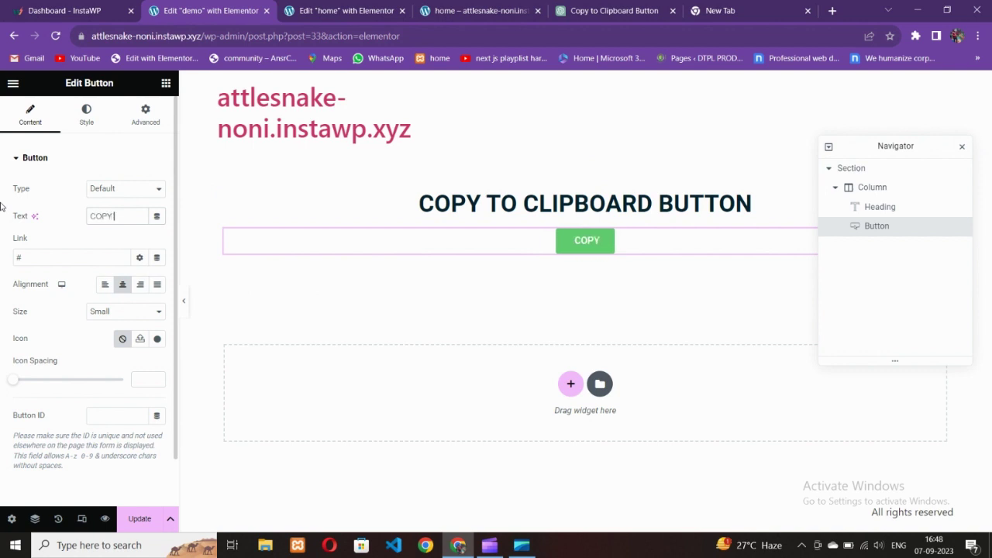
{"action": "type", "text": " TO CLIPBOARD BUTTON"}
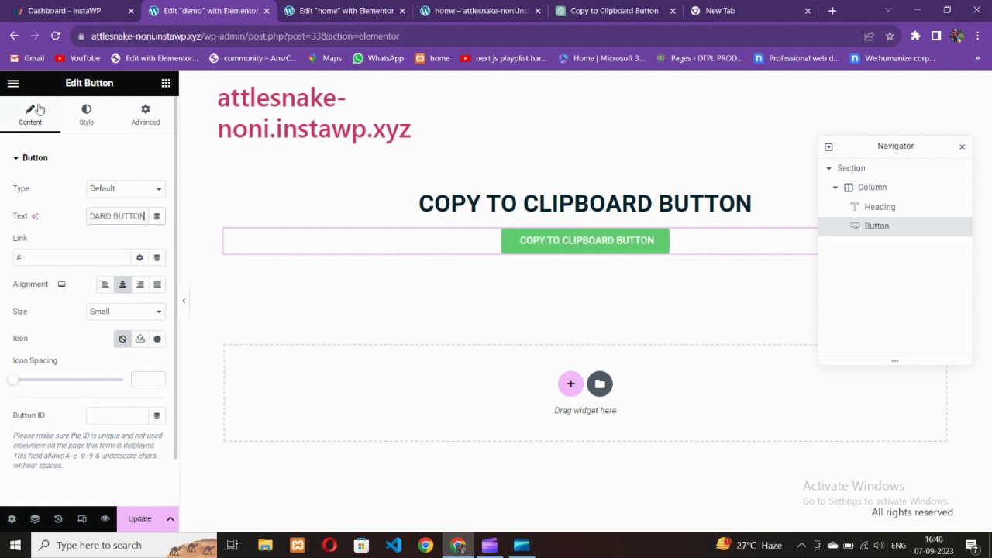
Set the button's background colour to dark green #096F17
{"action": "left_click", "coordinate": [86, 114]}
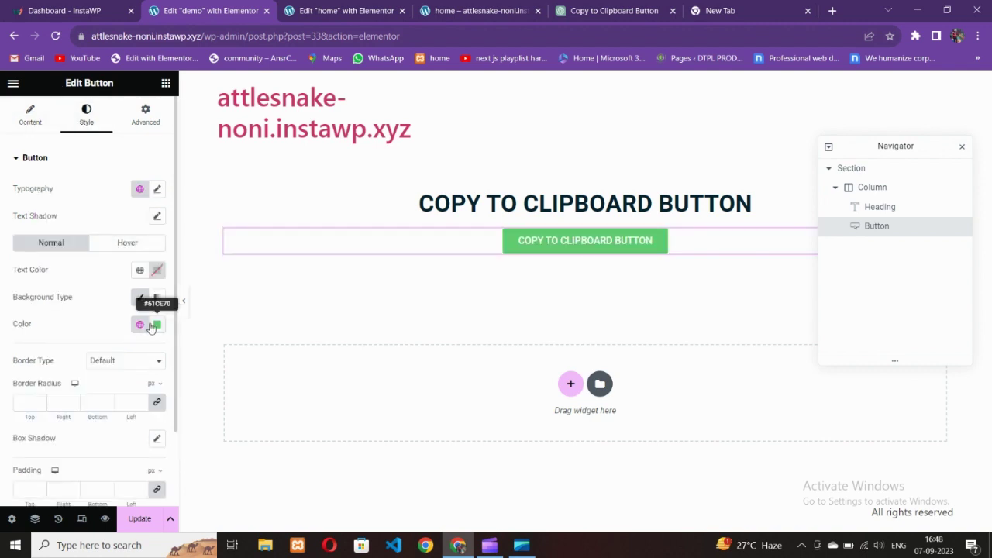
{"action": "left_click", "coordinate": [155, 325]}
{"action": "left_click", "coordinate": [140, 324]}
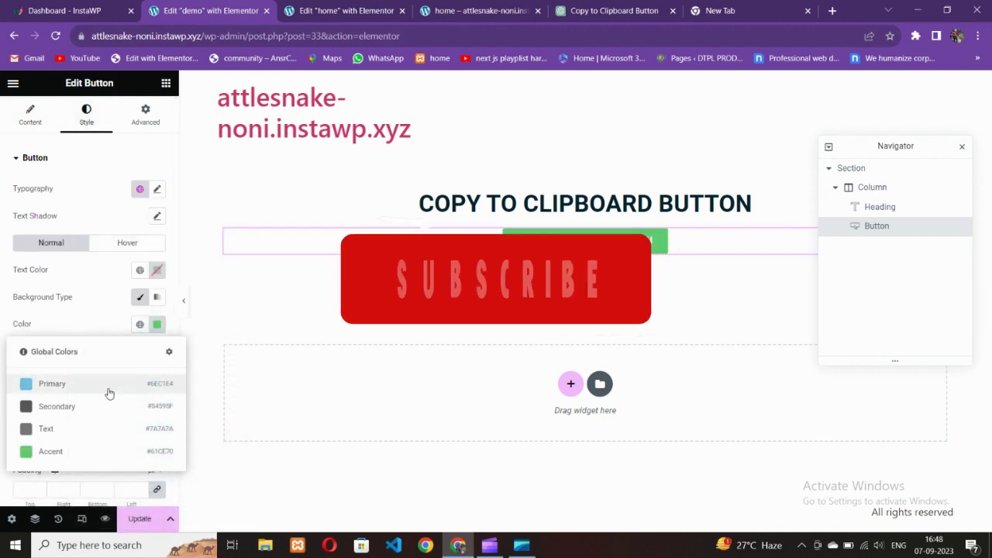
{"action": "left_click", "coordinate": [157, 325]}
{"action": "left_click", "coordinate": [208, 419]}
{"action": "left_click_drag", "start_coordinate": [207, 418], "coordinate": [219, 431]}
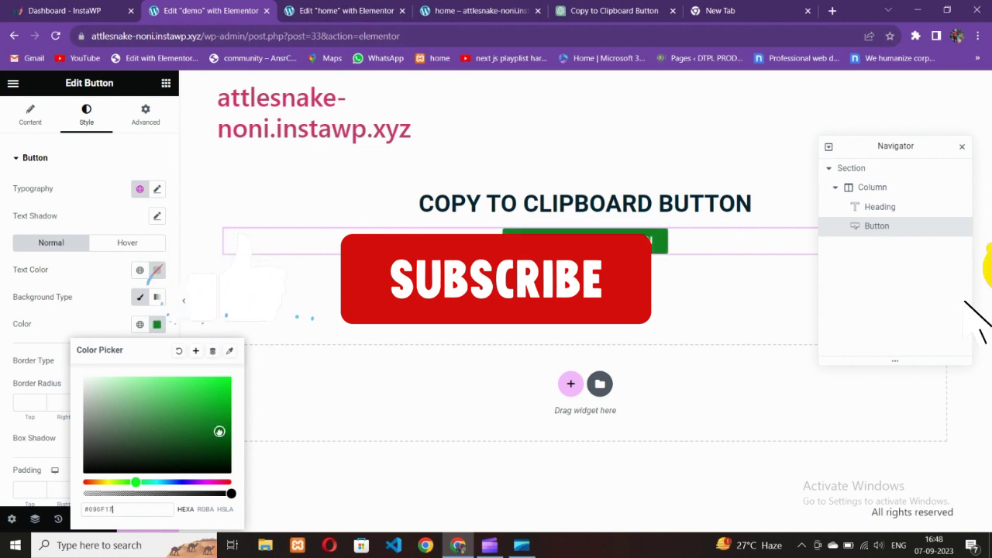
{"action": "left_click", "coordinate": [157, 270]}
{"action": "left_click", "coordinate": [157, 270]}
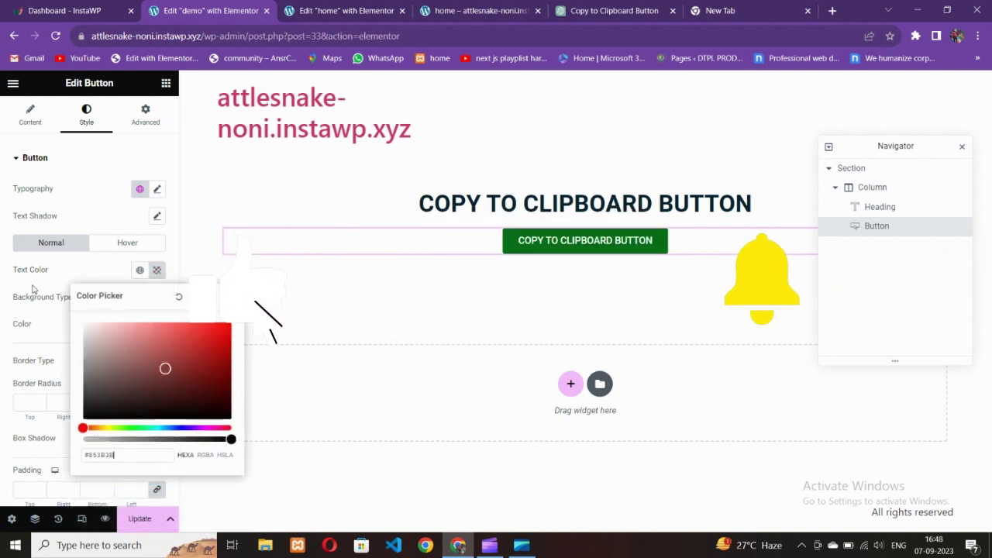
{"action": "left_click", "coordinate": [33, 289]}
Give the button a dark hover background with white hover text
{"action": "left_click", "coordinate": [128, 242]}
{"action": "left_click", "coordinate": [138, 351]}
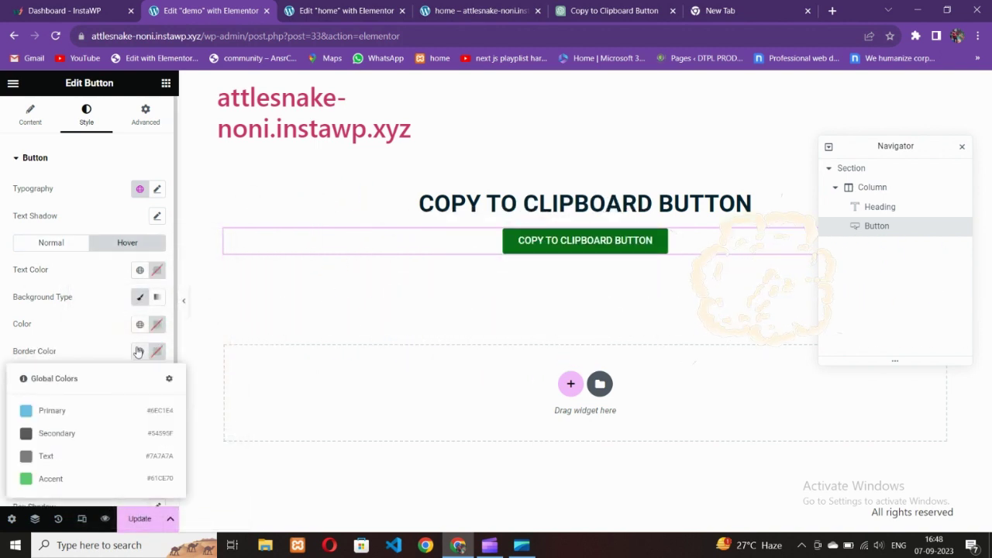
{"action": "left_click", "coordinate": [138, 351]}
{"action": "left_click", "coordinate": [140, 326]}
{"action": "left_click", "coordinate": [157, 351]}
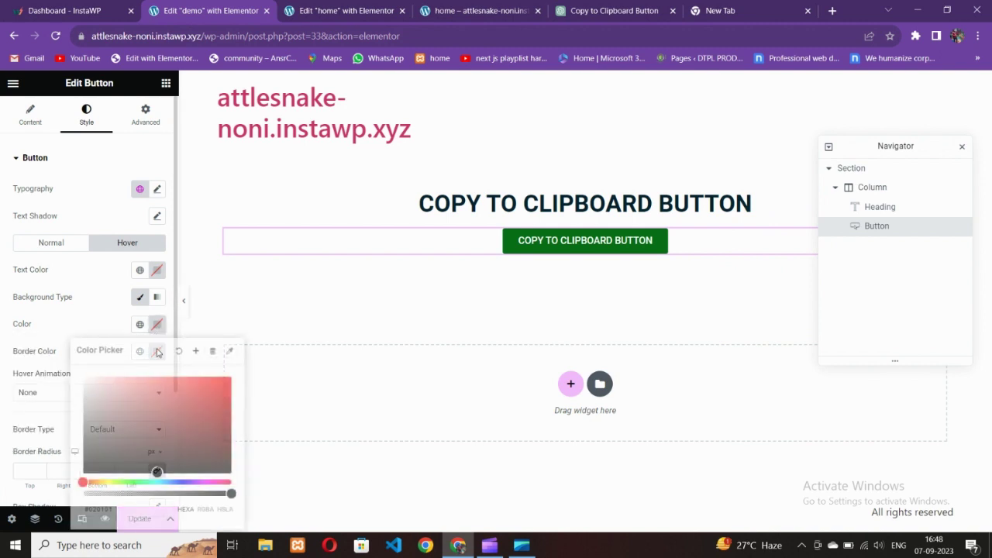
{"action": "left_click", "coordinate": [99, 461]}
{"action": "left_click", "coordinate": [157, 270]}
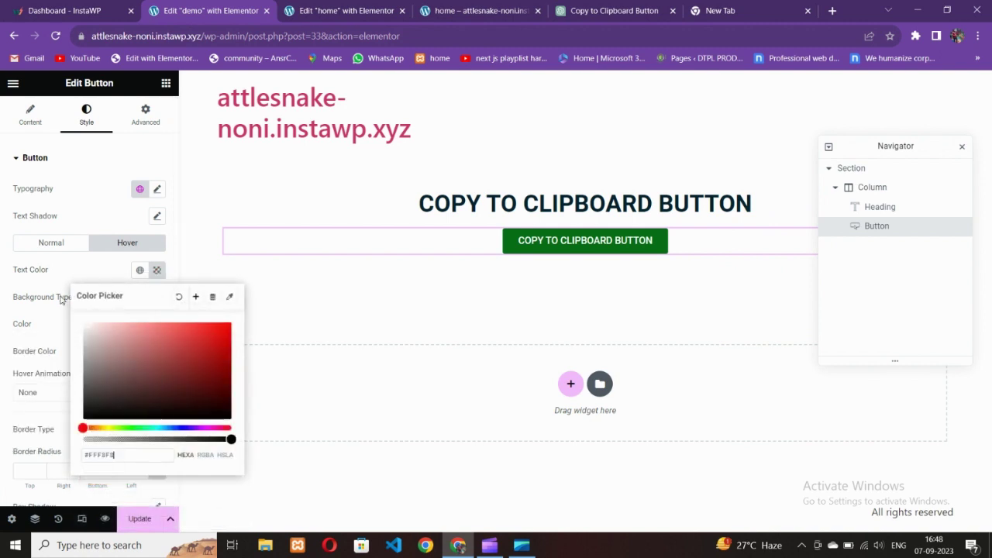
{"action": "left_click", "coordinate": [73, 281]}
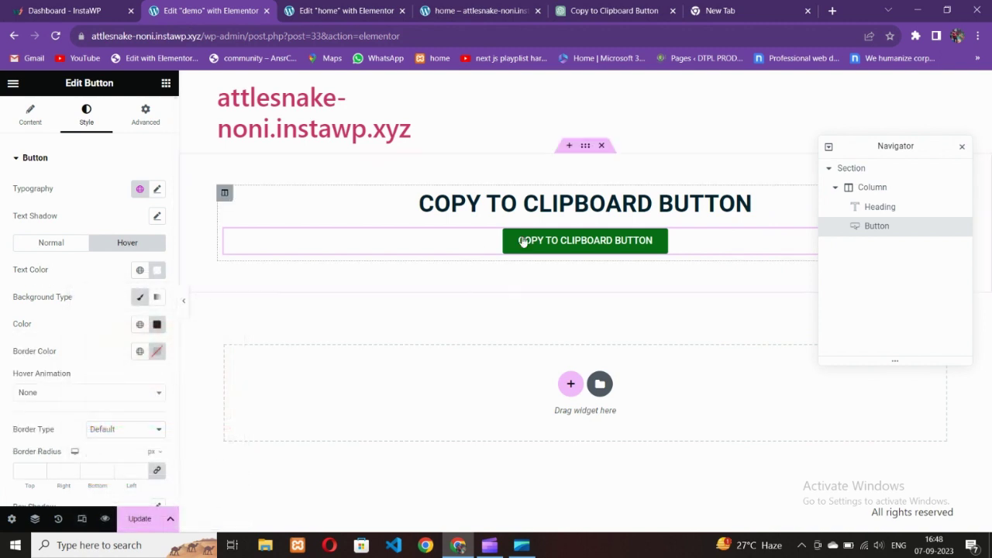
{"action": "left_click", "coordinate": [36, 128]}
Set the button size to Large, give it a 40 px top margin, and save with Update
{"action": "left_click", "coordinate": [109, 311]}
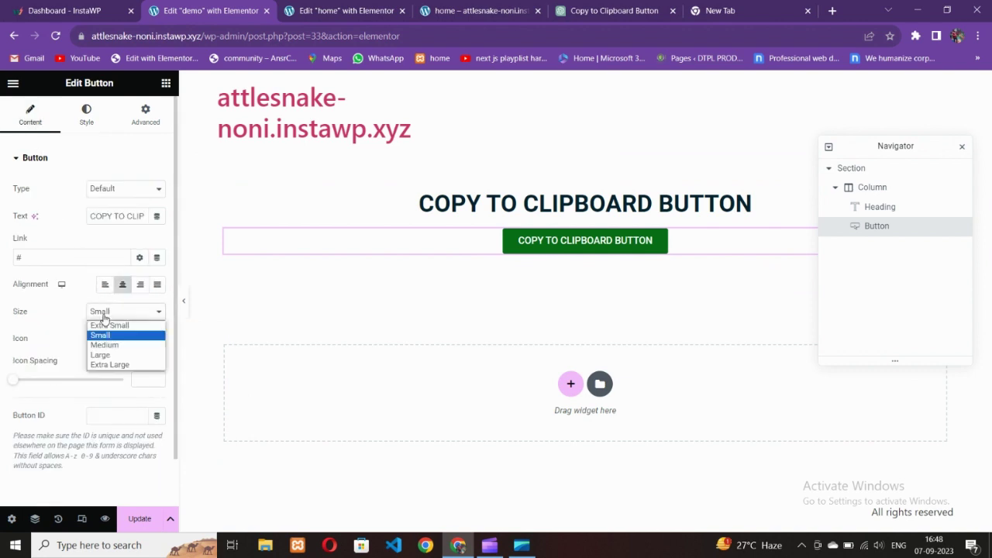
{"action": "left_click", "coordinate": [101, 355]}
{"action": "left_click", "coordinate": [145, 114]}
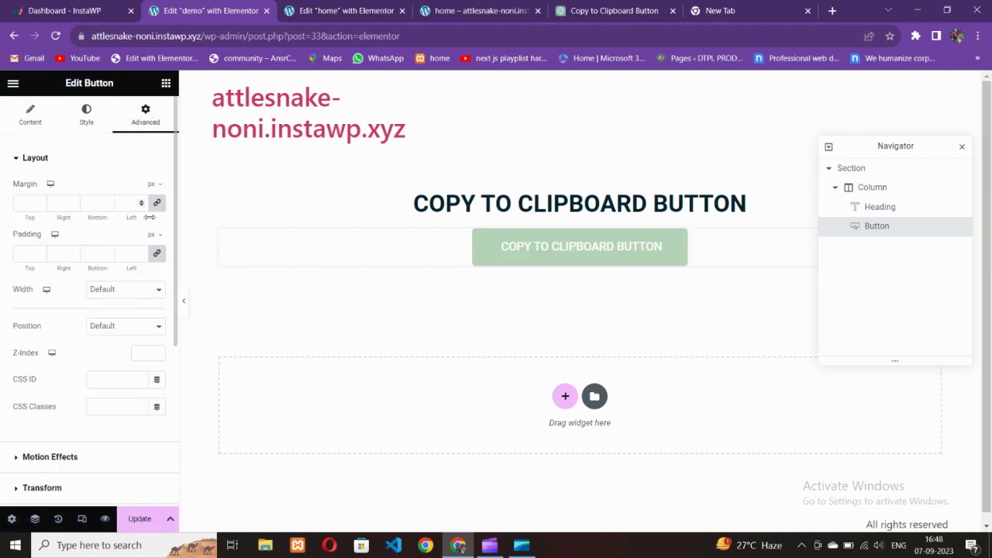
{"action": "left_click", "coordinate": [157, 202]}
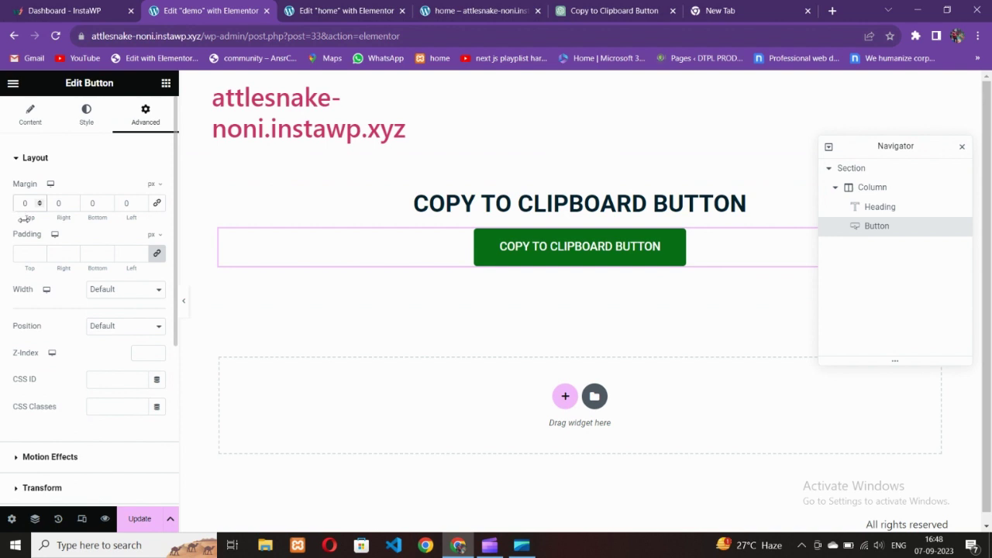
{"action": "type", "text": "40"}
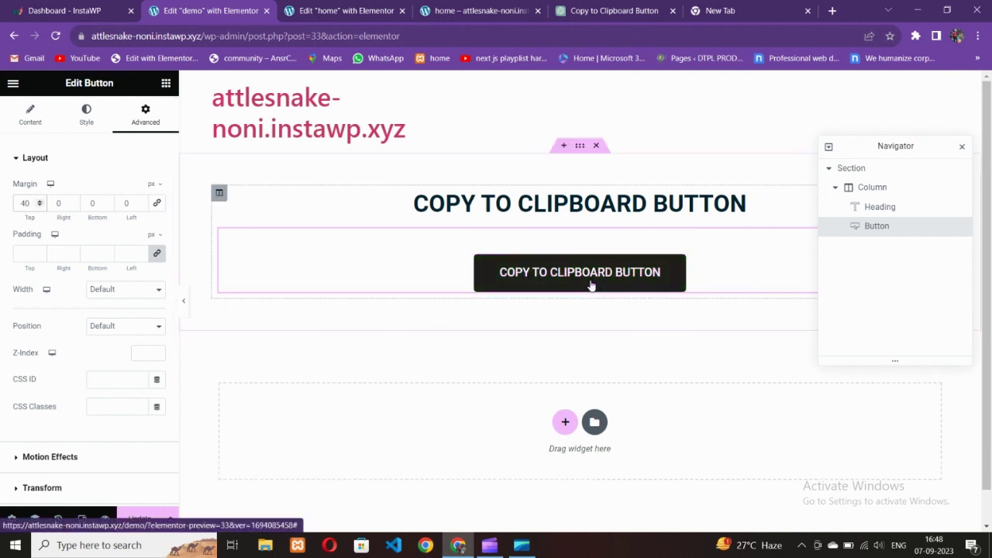
{"action": "left_click", "coordinate": [136, 517]}
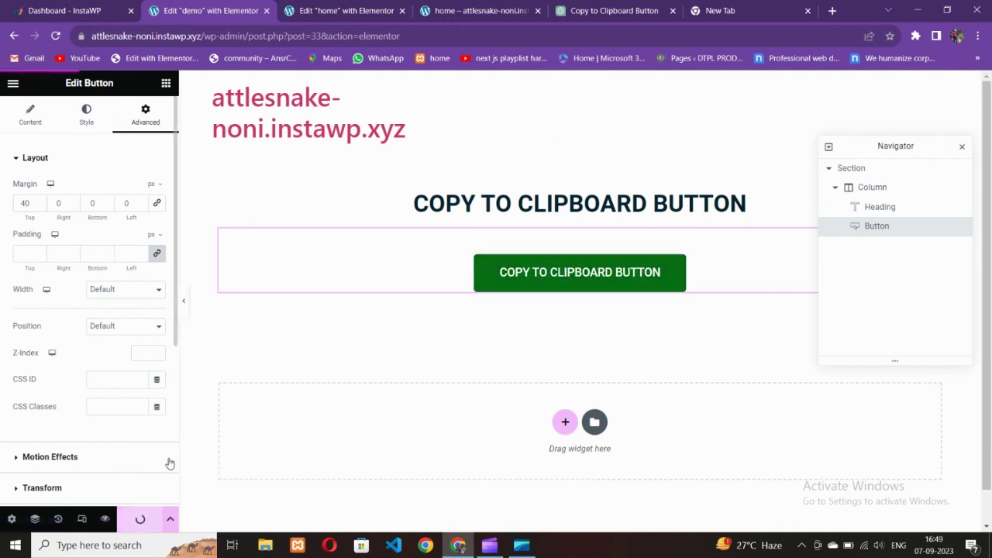
{"action": "left_click", "coordinate": [12, 83]}
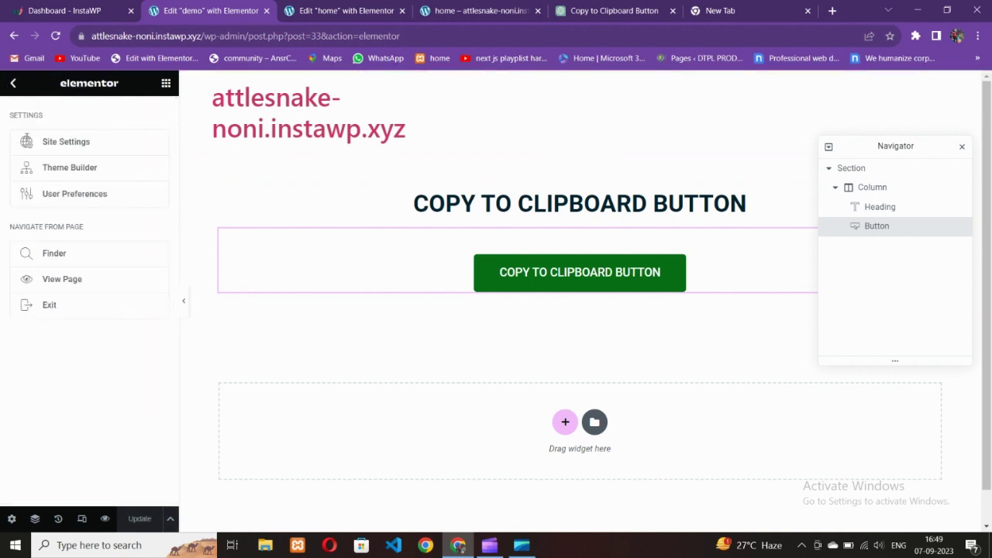
View the live demo page and click its green button twice, closing a stray empty tab
{"action": "left_click", "coordinate": [78, 280]}
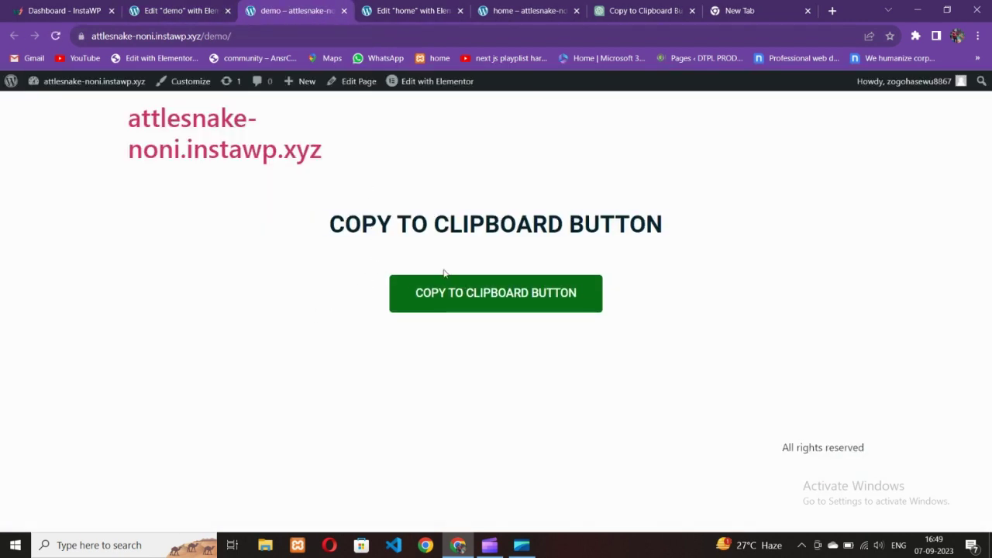
{"action": "left_click", "coordinate": [476, 302]}
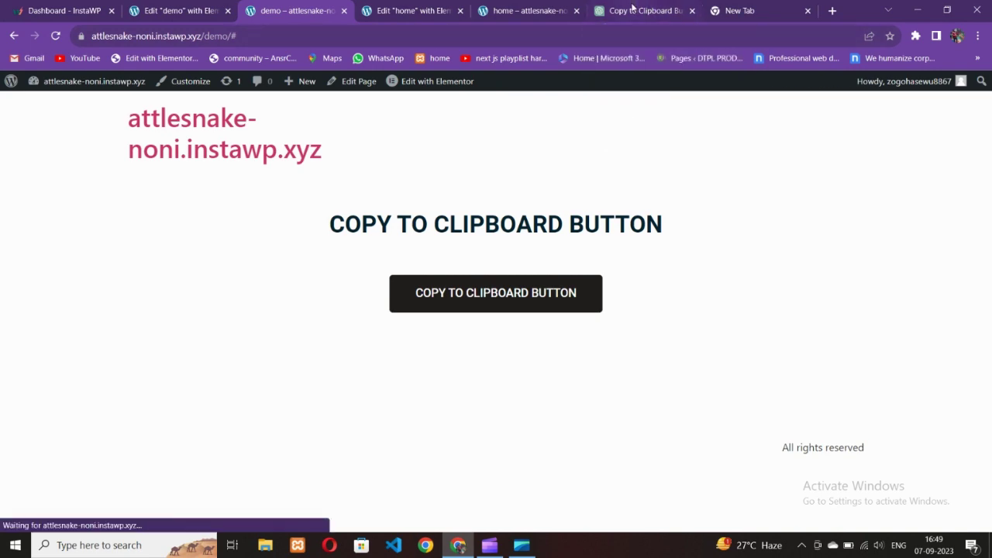
{"action": "left_click", "coordinate": [797, 14]}
{"action": "left_click", "coordinate": [807, 11]}
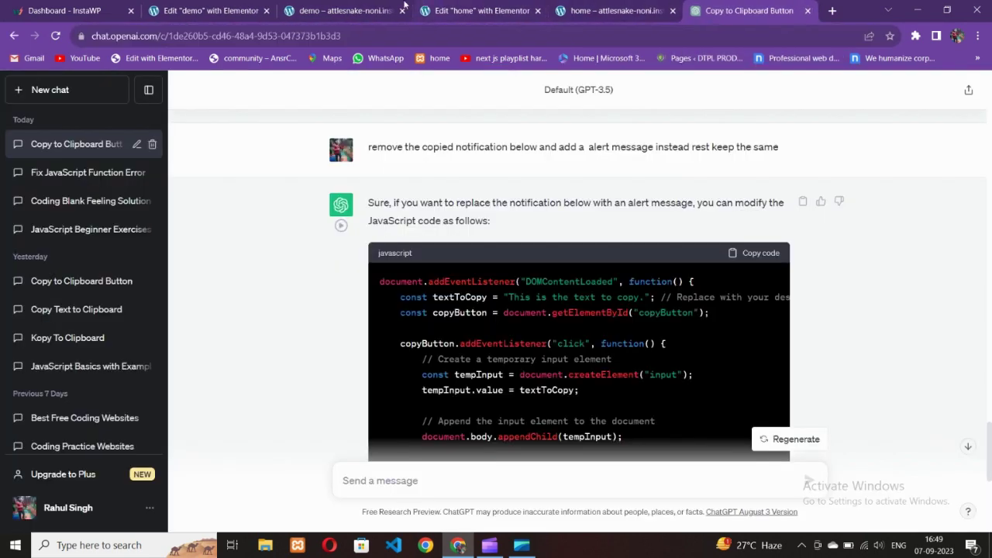
{"action": "left_click", "coordinate": [363, 11]}
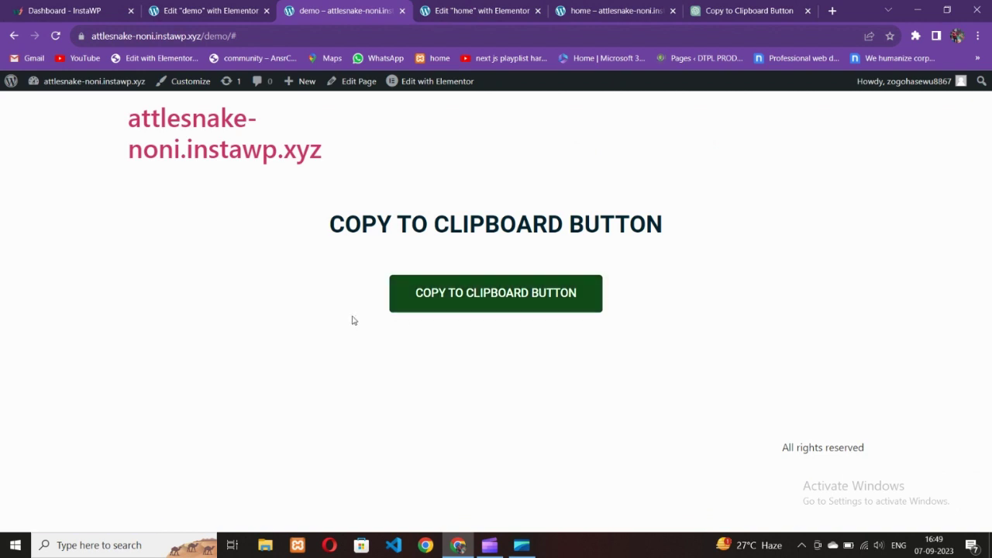
{"action": "left_click", "coordinate": [447, 283]}
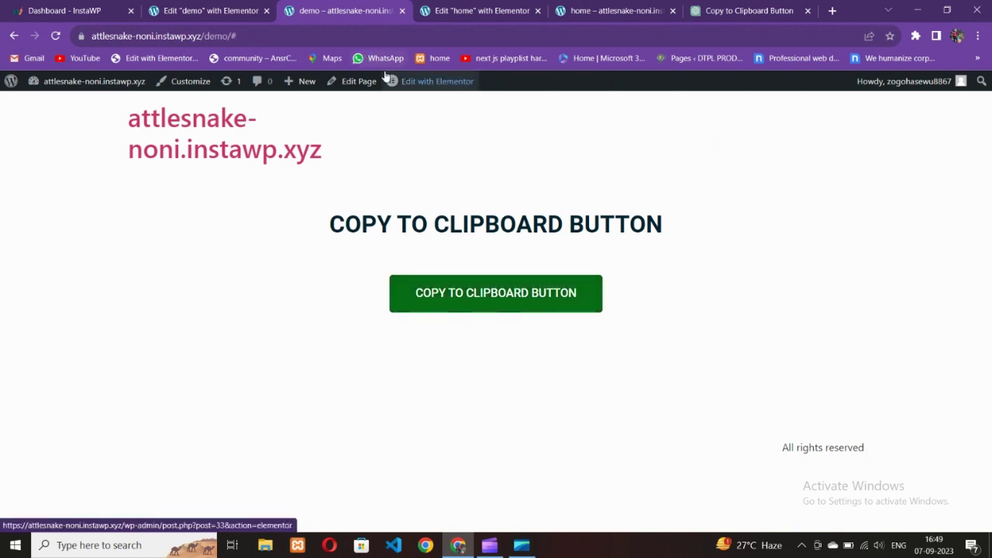
{"action": "left_click", "coordinate": [226, 9]}
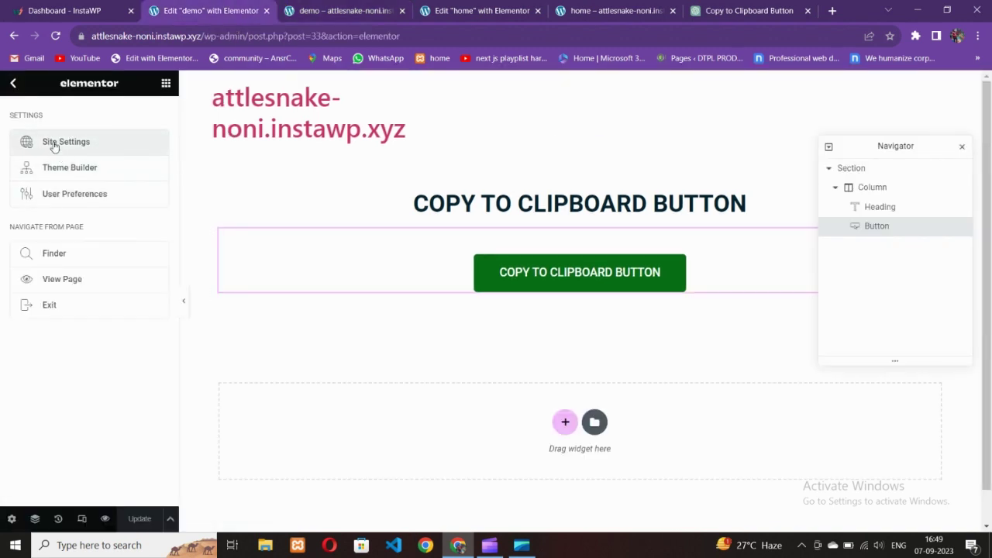
Search the widget panel for 'htm' and drop an HTML widget beneath the green button
{"action": "left_click", "coordinate": [9, 86]}
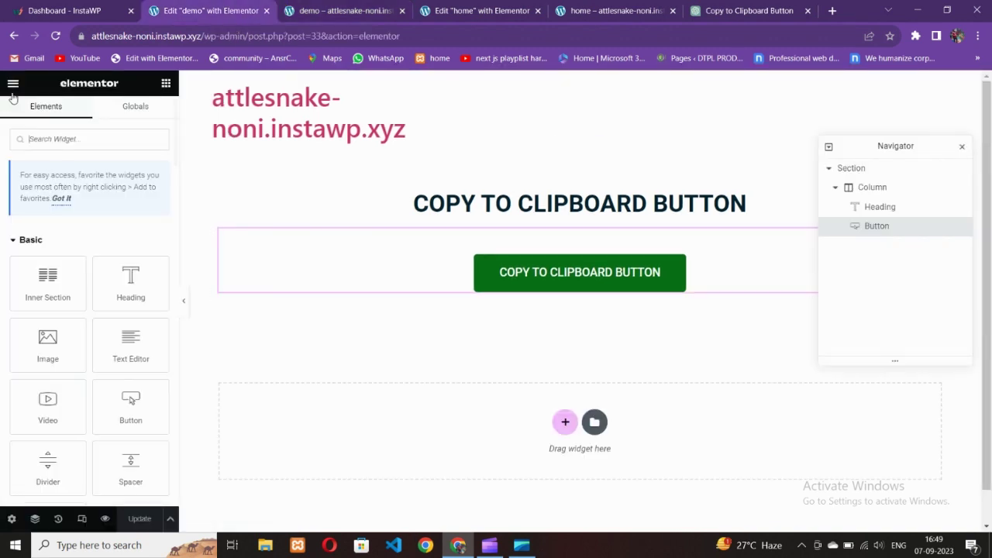
{"action": "left_click", "coordinate": [117, 142]}
{"action": "type", "text": "h"}
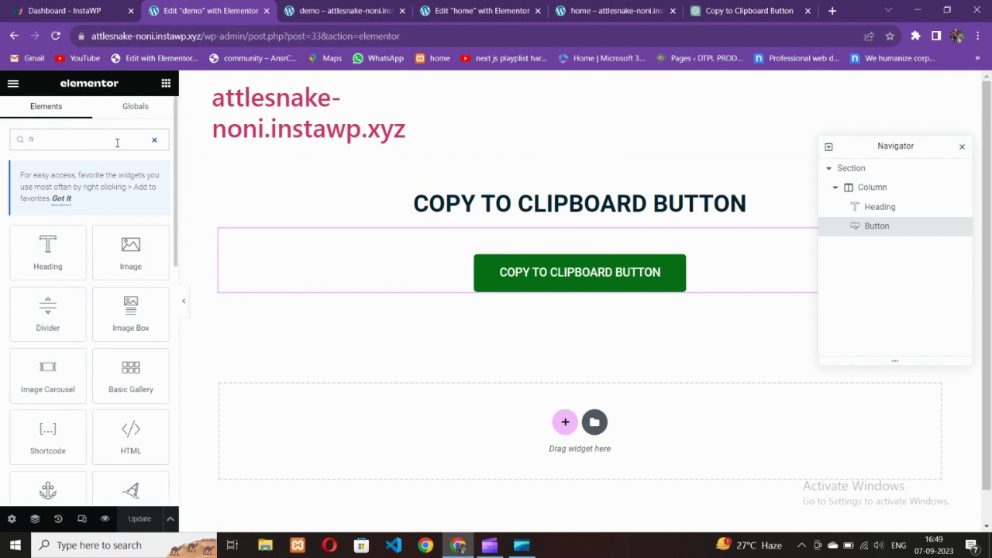
{"action": "type", "text": "tml"}
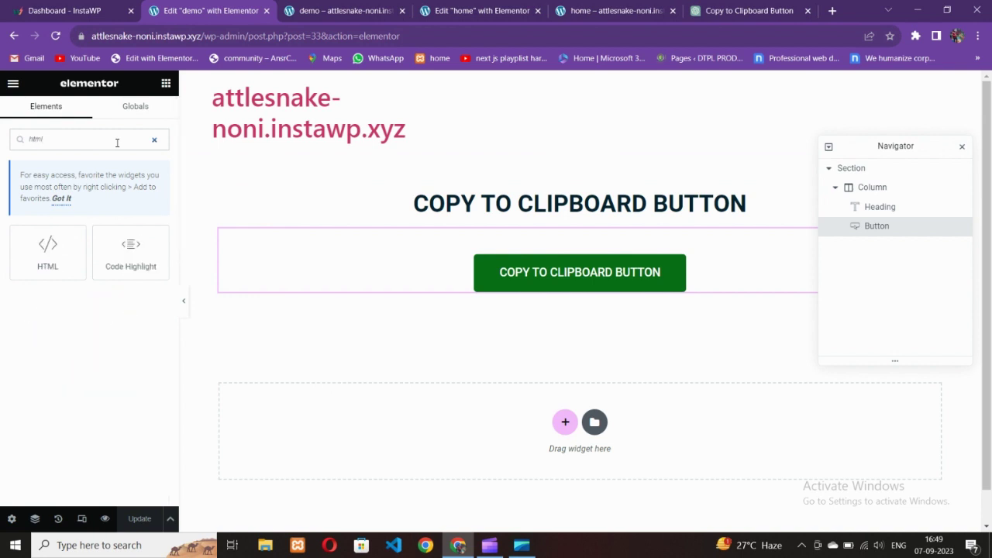
{"action": "left_click_drag", "start_coordinate": [48, 246], "coordinate": [587, 287]}
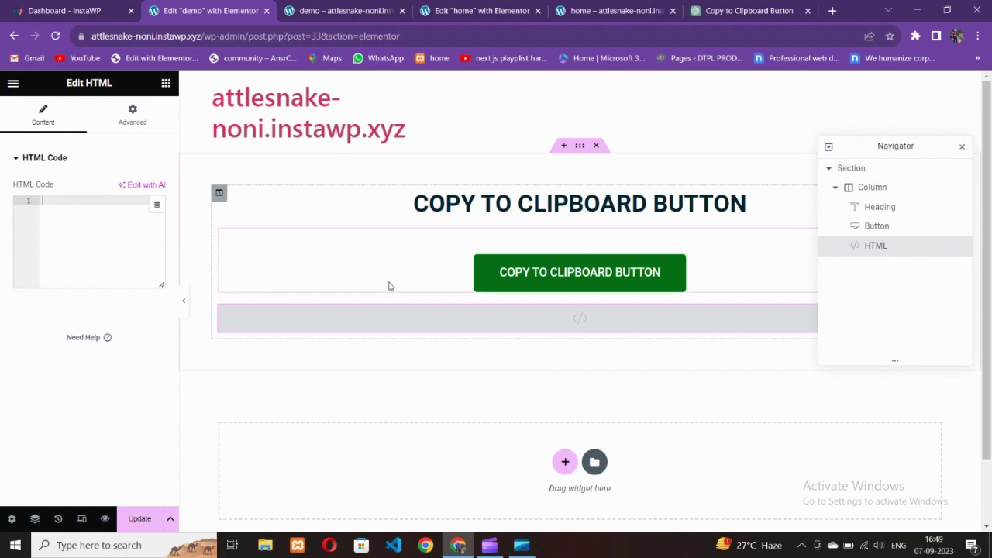
{"action": "left_click", "coordinate": [775, 8]}
Copy the alert-based JavaScript block from ChatGPT's answer using Copy code
{"action": "scroll", "coordinate": [359, 270], "scroll_direction": "down", "scroll_amount": 5}
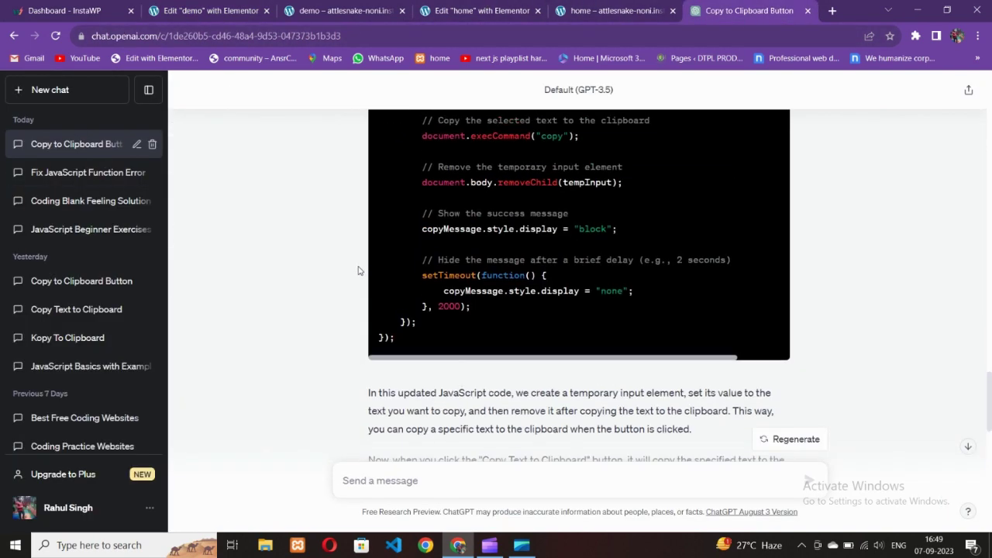
{"action": "scroll", "coordinate": [359, 270], "scroll_direction": "up", "scroll_amount": 15}
{"action": "scroll", "coordinate": [379, 272], "scroll_direction": "down", "scroll_amount": 7}
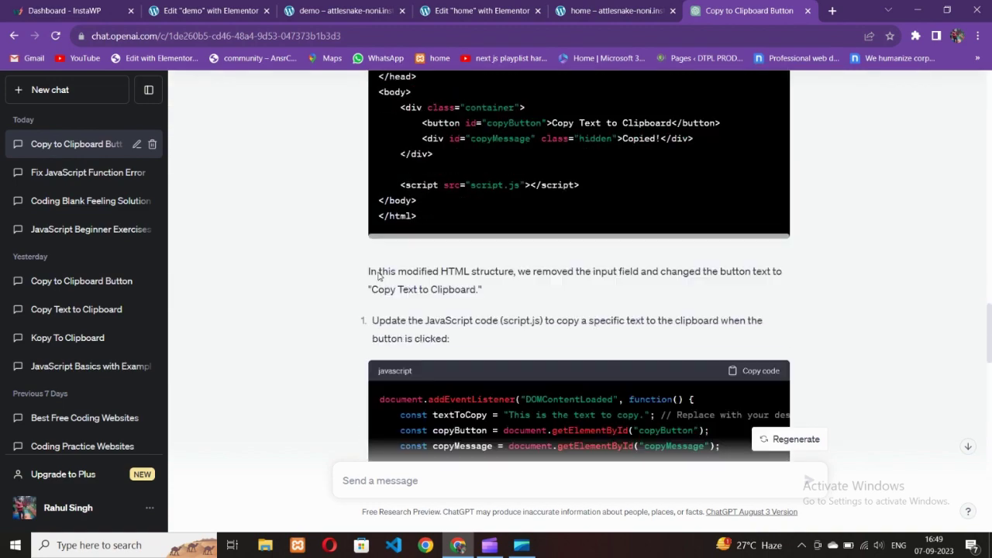
{"action": "scroll", "coordinate": [379, 277], "scroll_direction": "down", "scroll_amount": 3}
{"action": "scroll", "coordinate": [387, 288], "scroll_direction": "up", "scroll_amount": 1}
{"action": "scroll", "coordinate": [403, 286], "scroll_direction": "down", "scroll_amount": 3}
{"action": "scroll", "coordinate": [467, 280], "scroll_direction": "up", "scroll_amount": 6}
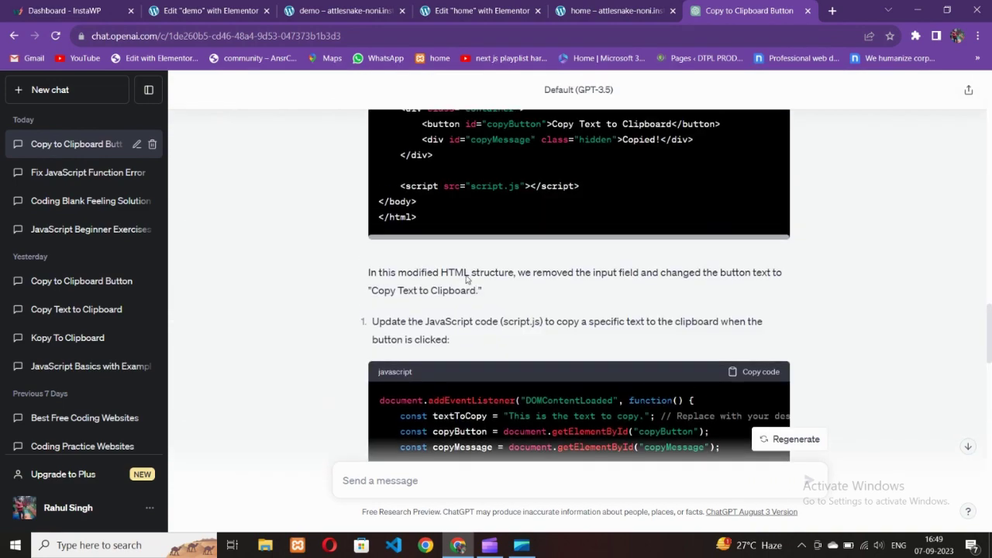
{"action": "scroll", "coordinate": [467, 280], "scroll_direction": "up", "scroll_amount": 15}
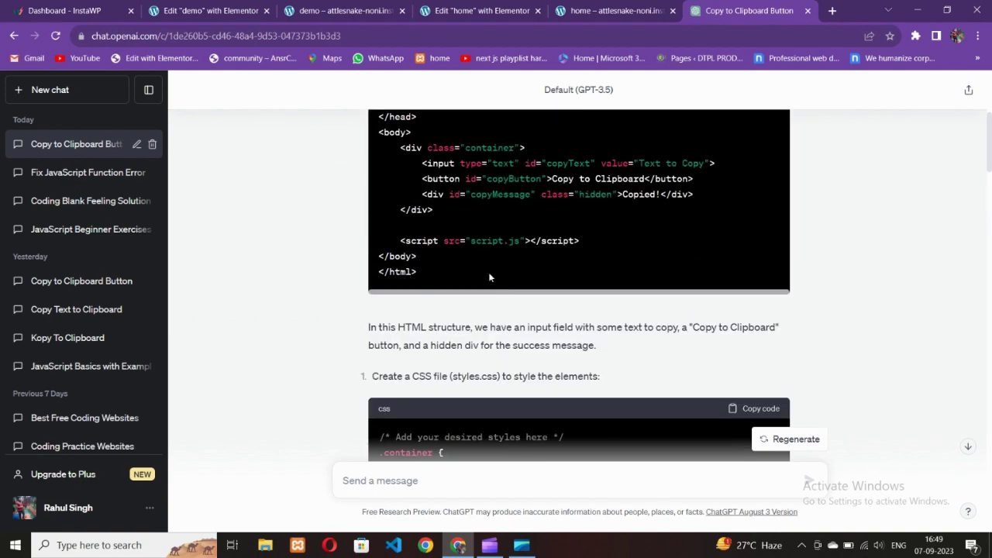
{"action": "scroll", "coordinate": [489, 276], "scroll_direction": "down", "scroll_amount": 20}
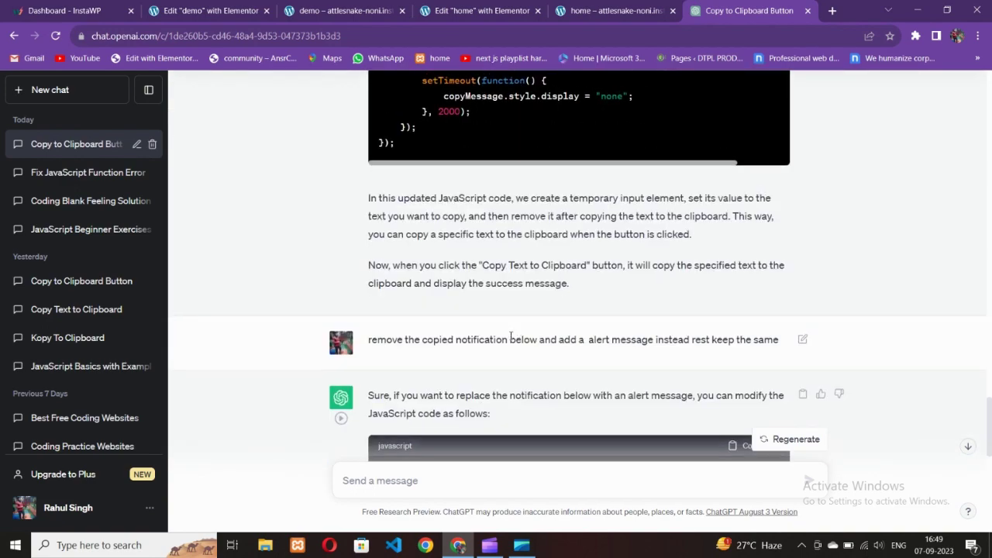
{"action": "scroll", "coordinate": [510, 336], "scroll_direction": "down", "scroll_amount": 8}
{"action": "scroll", "coordinate": [512, 317], "scroll_direction": "up", "scroll_amount": 12}
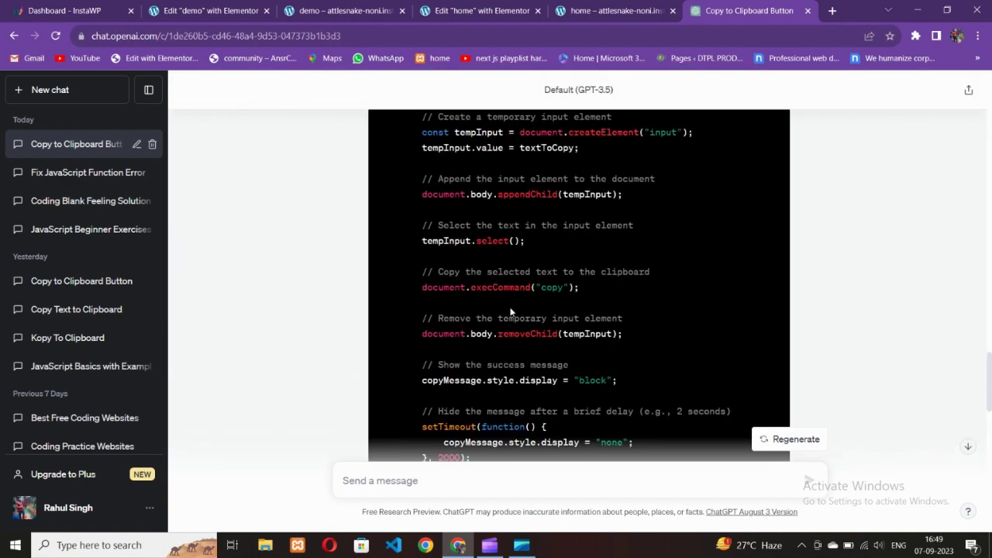
{"action": "scroll", "coordinate": [511, 310], "scroll_direction": "down", "scroll_amount": 6}
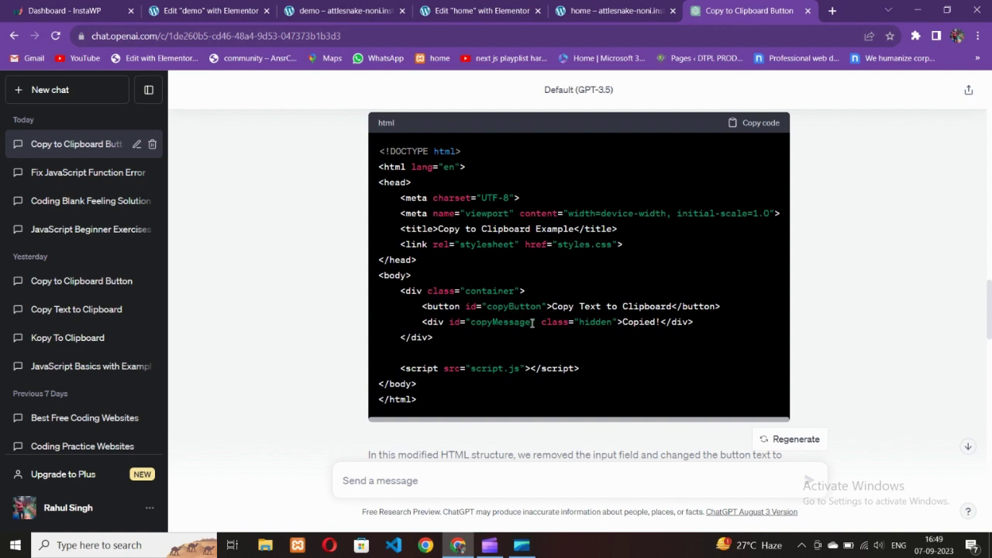
{"action": "scroll", "coordinate": [536, 321], "scroll_direction": "up", "scroll_amount": 3}
{"action": "scroll", "coordinate": [538, 326], "scroll_direction": "down", "scroll_amount": 4}
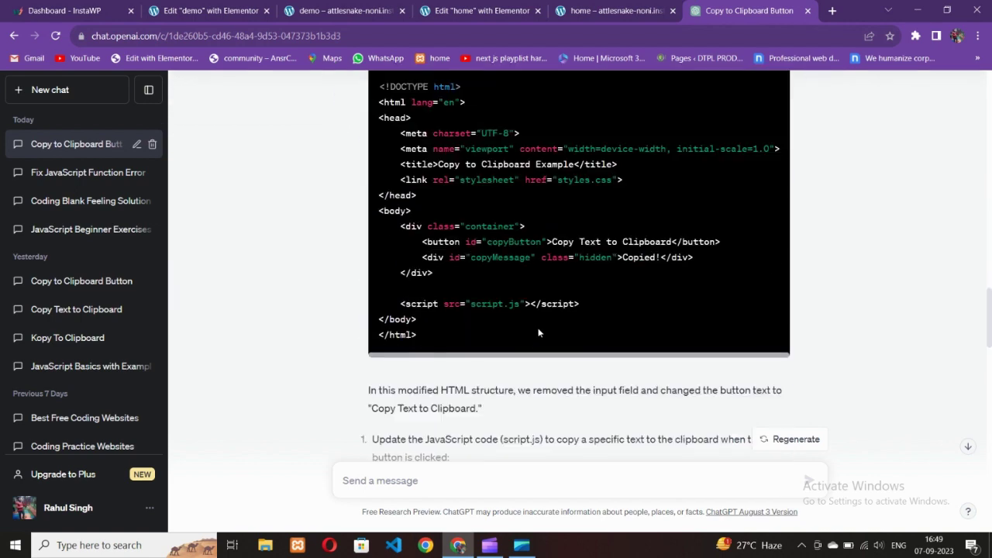
{"action": "scroll", "coordinate": [538, 304], "scroll_direction": "down", "scroll_amount": 4}
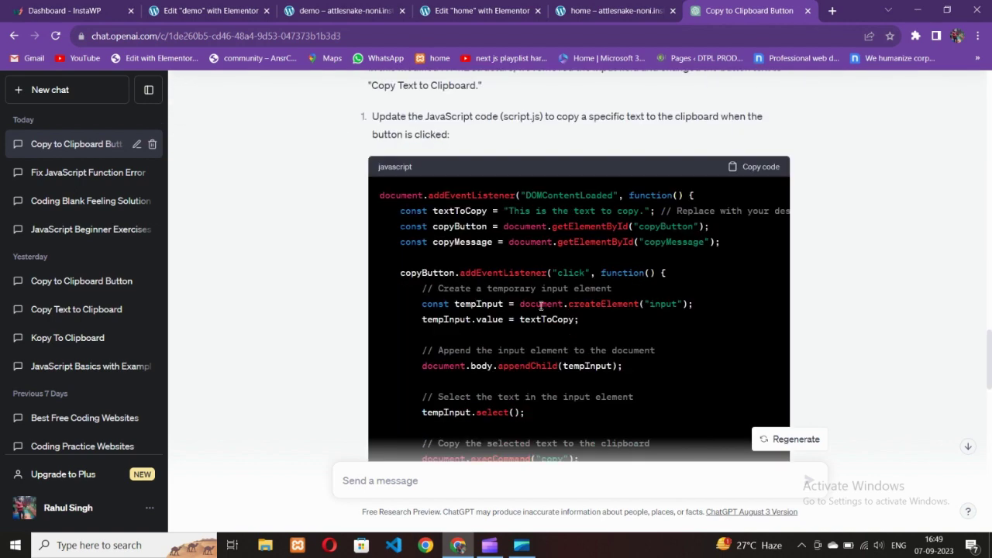
{"action": "scroll", "coordinate": [548, 304], "scroll_direction": "down", "scroll_amount": 14}
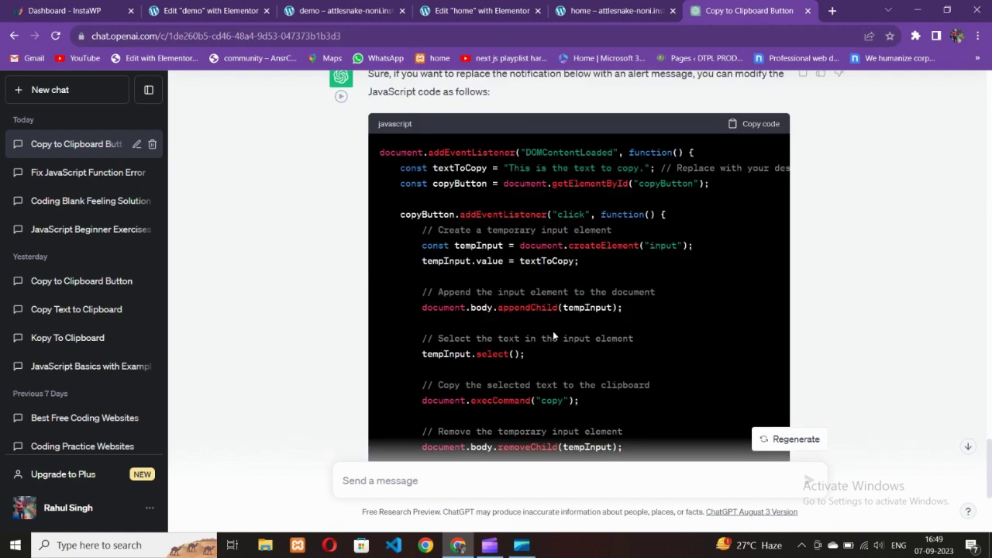
{"action": "scroll", "coordinate": [549, 353], "scroll_direction": "up", "scroll_amount": 5}
{"action": "scroll", "coordinate": [705, 210], "scroll_direction": "down", "scroll_amount": 2}
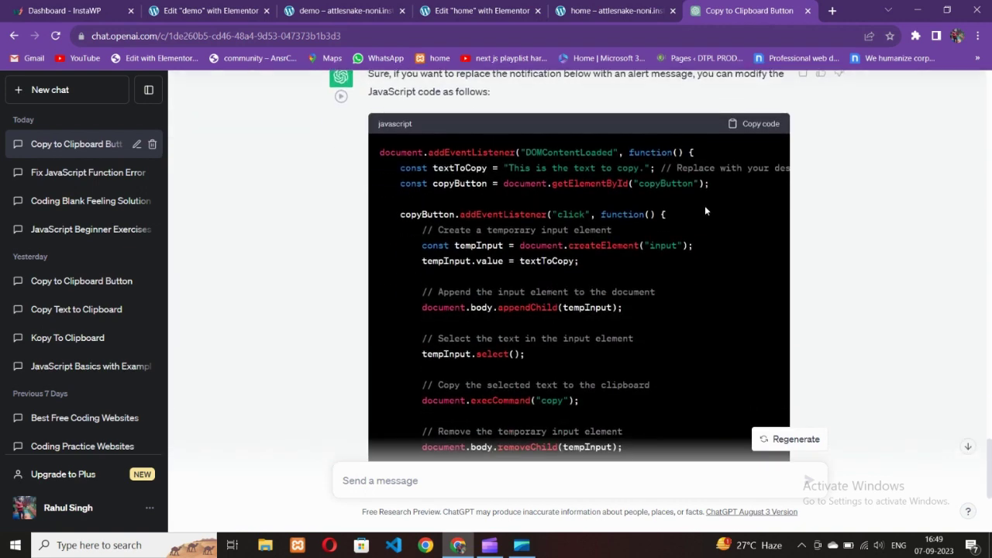
{"action": "left_click", "coordinate": [758, 125]}
{"action": "left_click", "coordinate": [365, 9]}
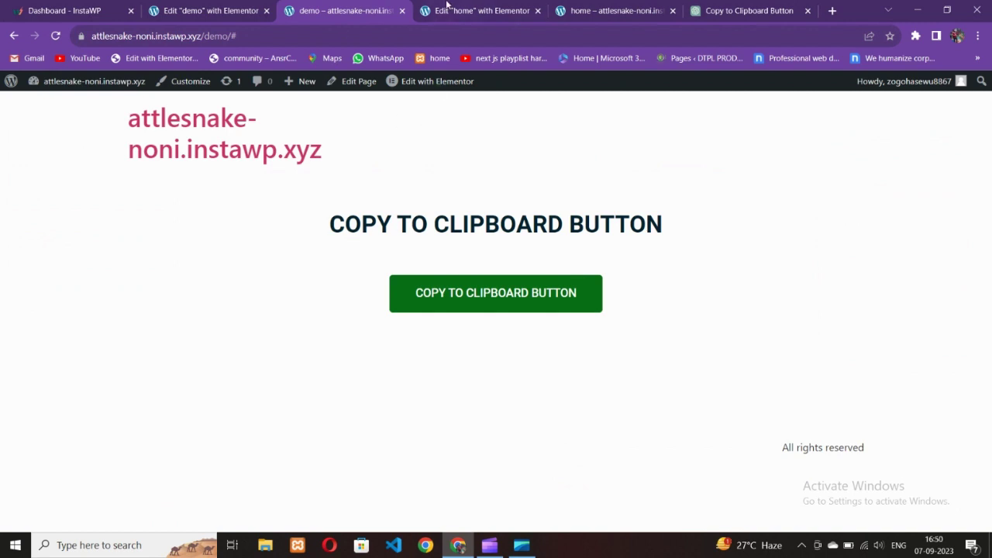
Copy the home page HTML widget's script and paste it into the demo HTML widget's code
{"action": "left_click", "coordinate": [446, 6]}
{"action": "left_click", "coordinate": [439, 285]}
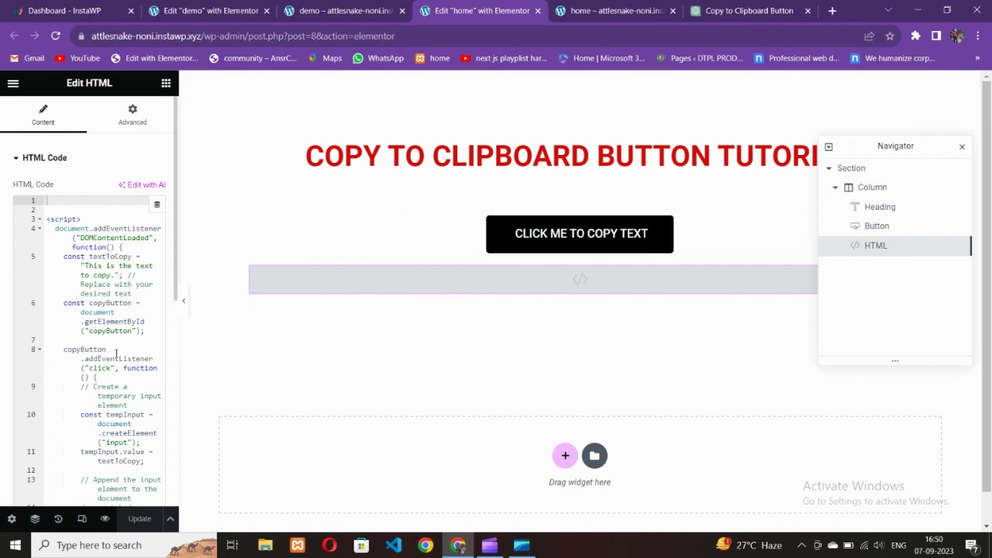
{"action": "key", "text": "ctrl+a"}
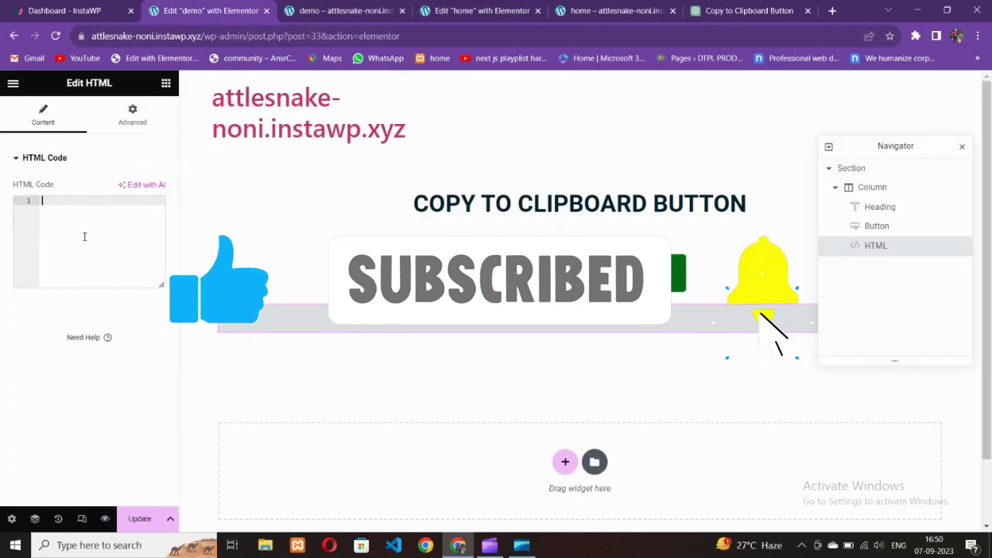
{"action": "key", "text": "ctrl+v"}
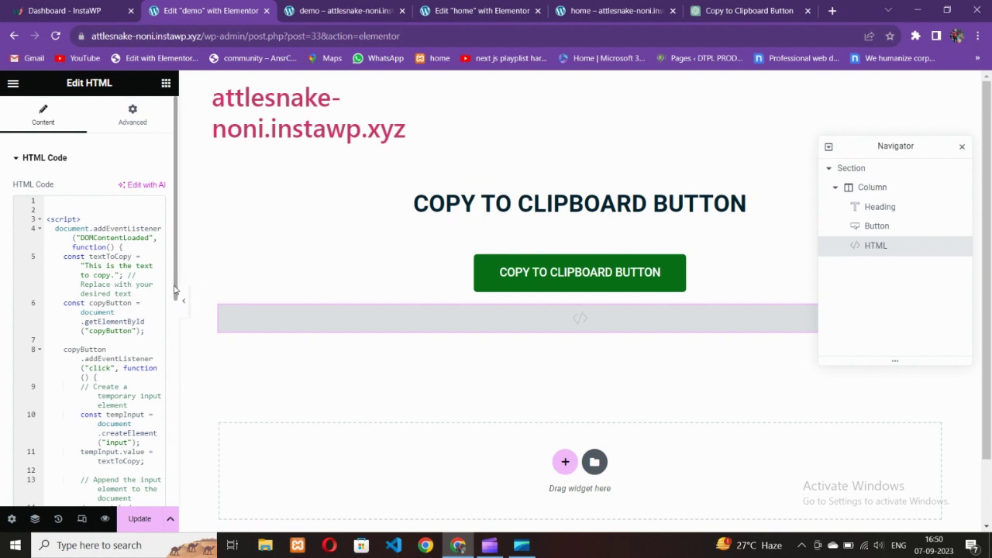
Widen the panel to review the pasted script, pick out its copyButton ID, and select the green button
{"action": "left_click_drag", "start_coordinate": [178, 282], "coordinate": [283, 282]}
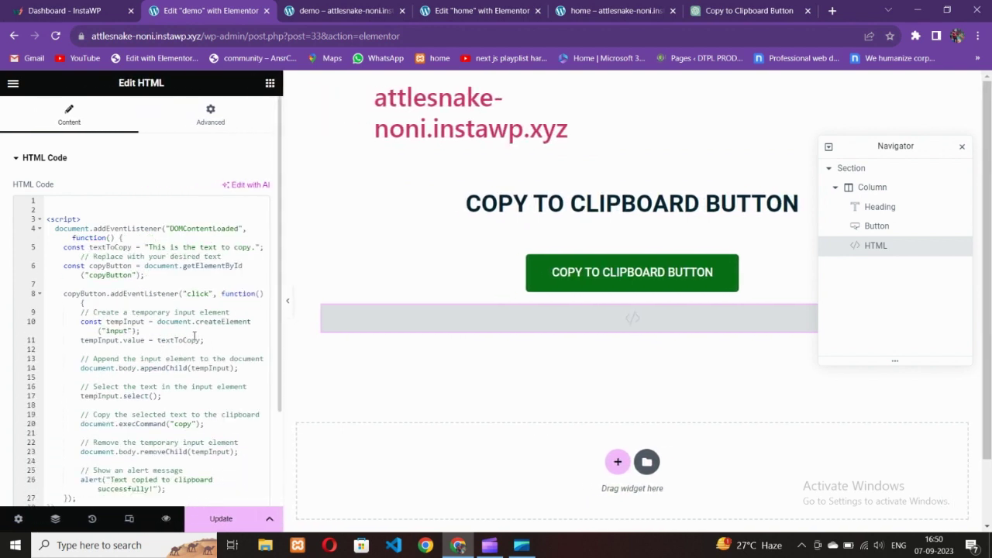
{"action": "scroll", "coordinate": [193, 335], "scroll_direction": "down", "scroll_amount": 2}
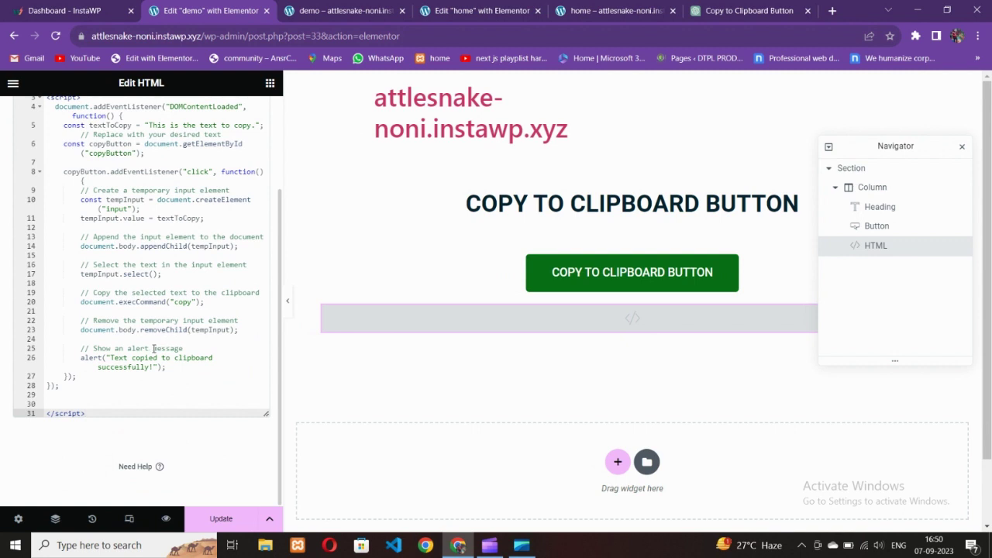
{"action": "scroll", "coordinate": [154, 349], "scroll_direction": "up", "scroll_amount": 2}
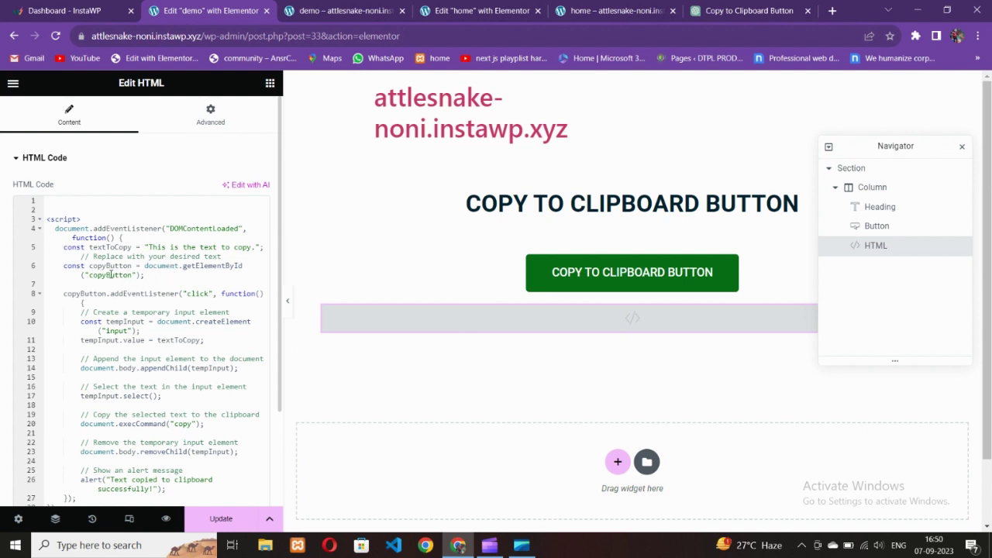
{"action": "double_click", "coordinate": [110, 276]}
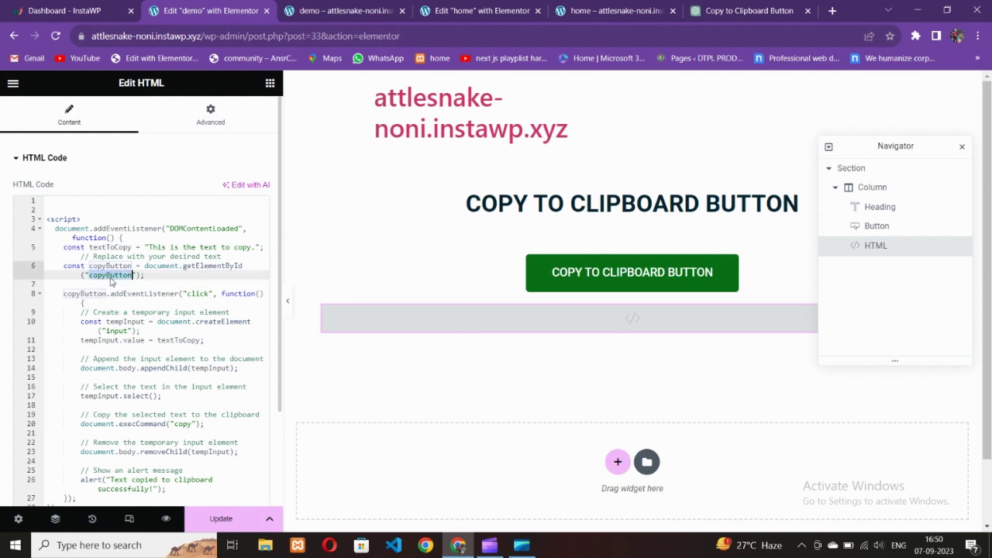
{"action": "left_click", "coordinate": [531, 274]}
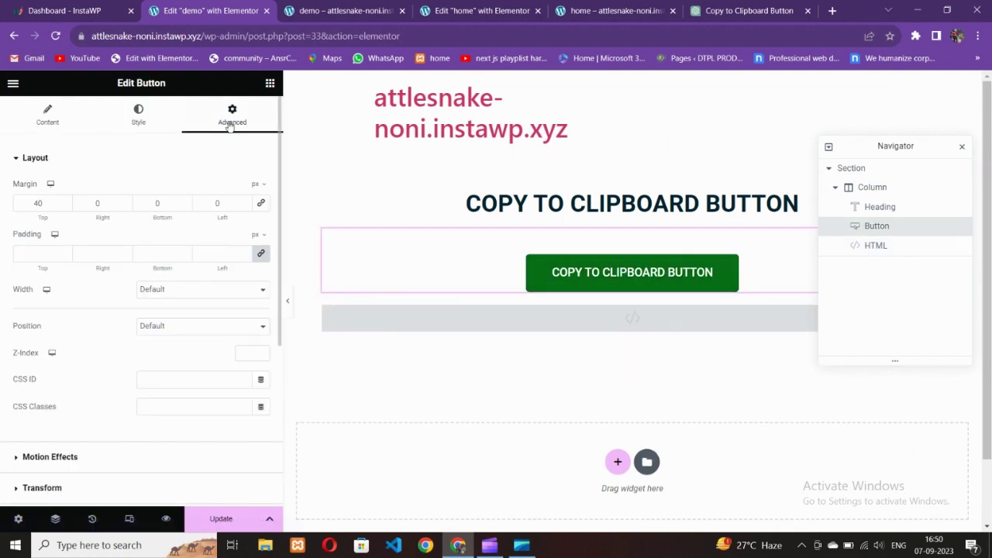
Enter copyButton as the green button's Advanced CSS ID, then reselect the HTML widget
{"action": "left_click", "coordinate": [155, 379]}
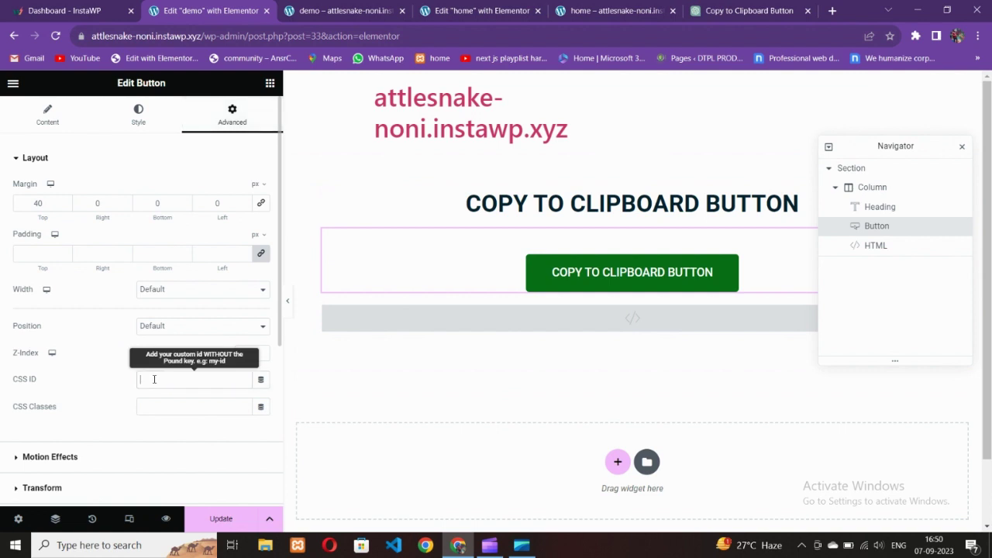
{"action": "left_click", "coordinate": [155, 409]}
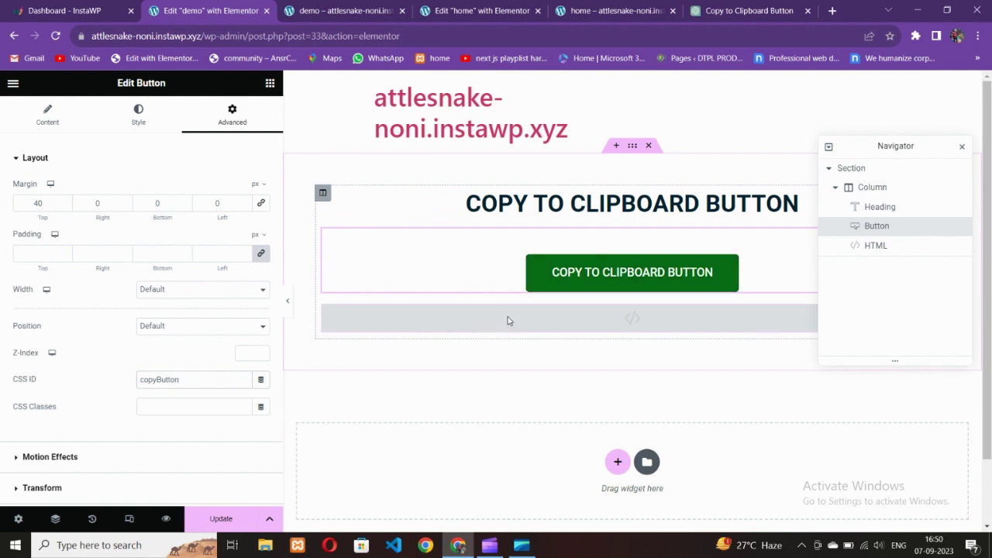
{"action": "left_click", "coordinate": [532, 327]}
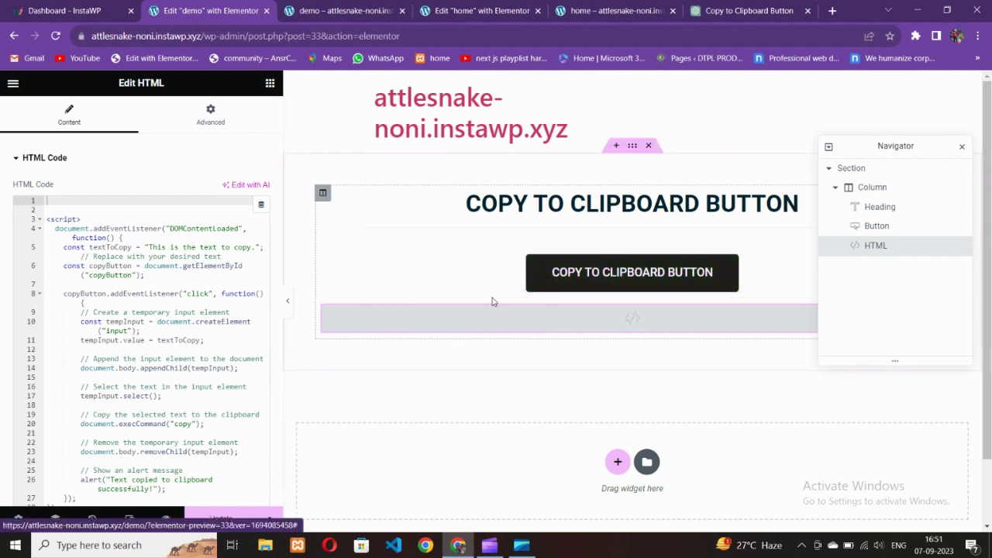
Replace the script's sample textToCopy string on line 5 with 'MY CUSTOM TEXT TO COPIED'
{"action": "left_click_drag", "start_coordinate": [149, 246], "coordinate": [243, 247]}
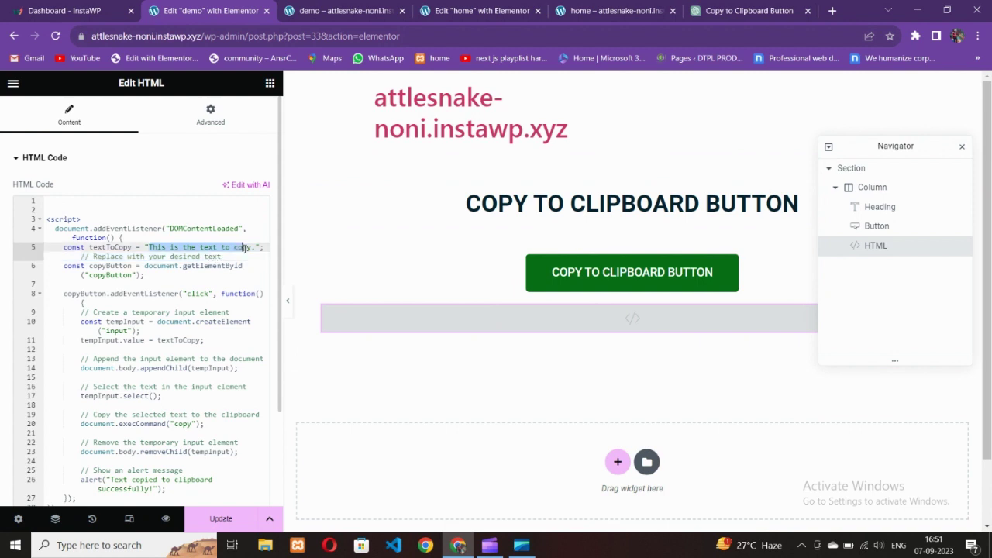
{"action": "left_click", "coordinate": [154, 272]}
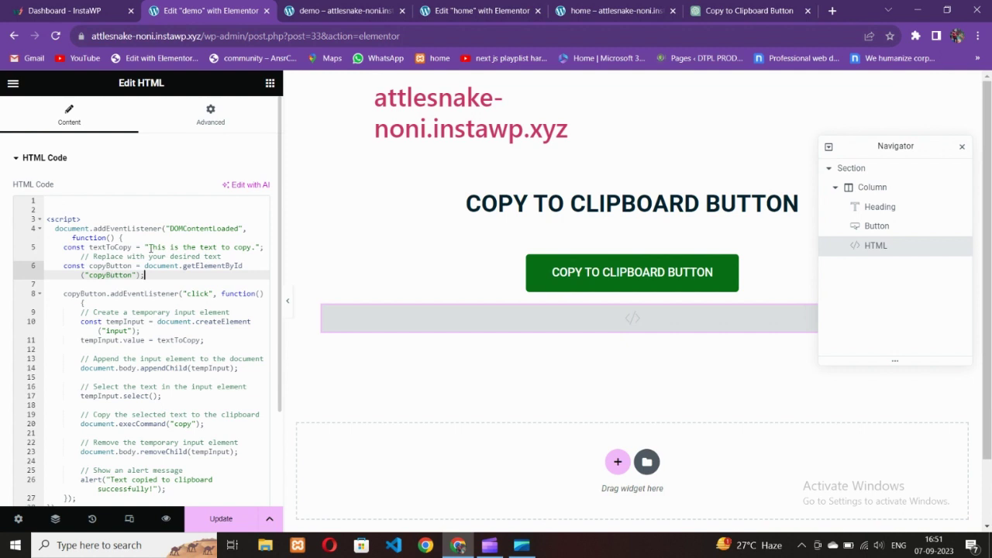
{"action": "left_click_drag", "start_coordinate": [150, 247], "coordinate": [255, 246]}
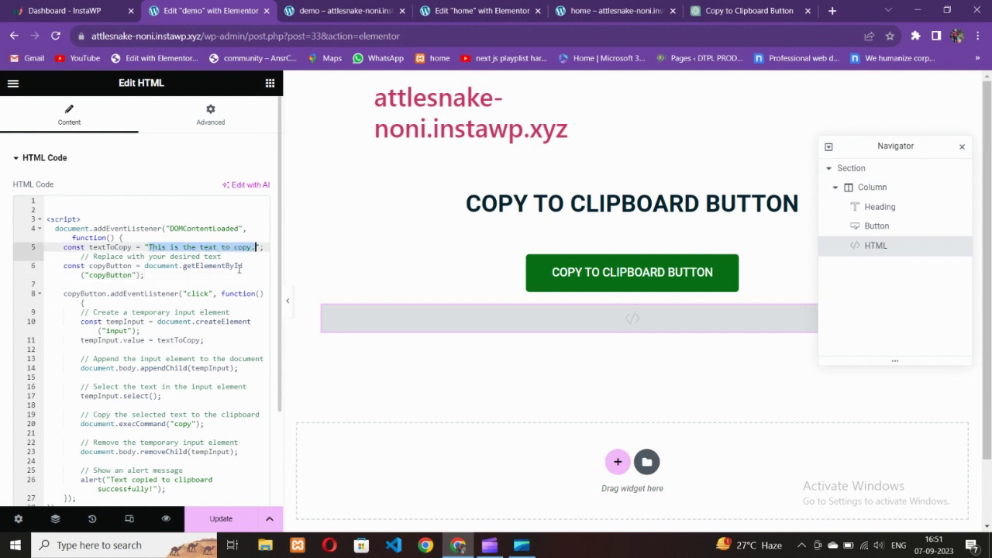
{"action": "key", "text": "BackSpace"}
{"action": "type", "text": "MY CUSTOM TEXT"}
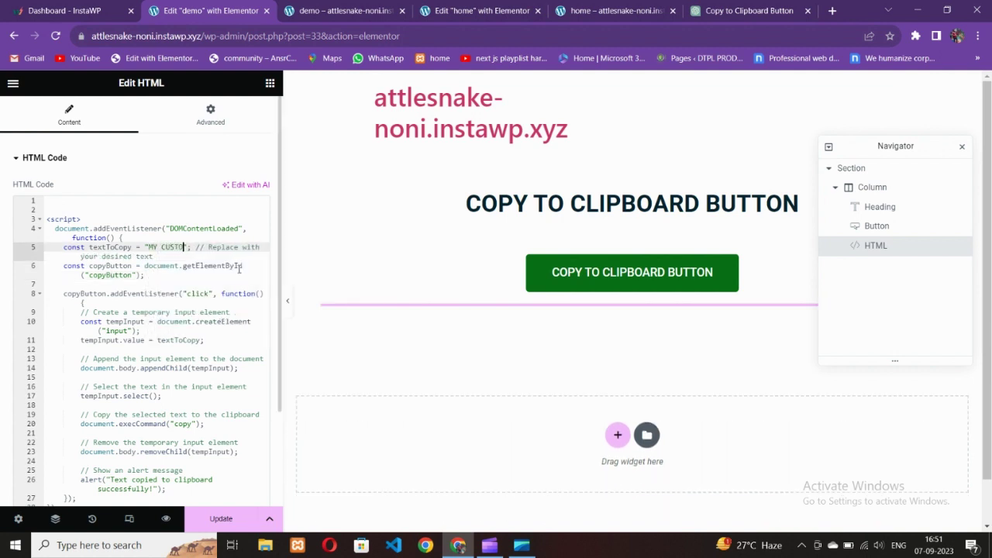
{"action": "type", "text": " TO COPIED"}
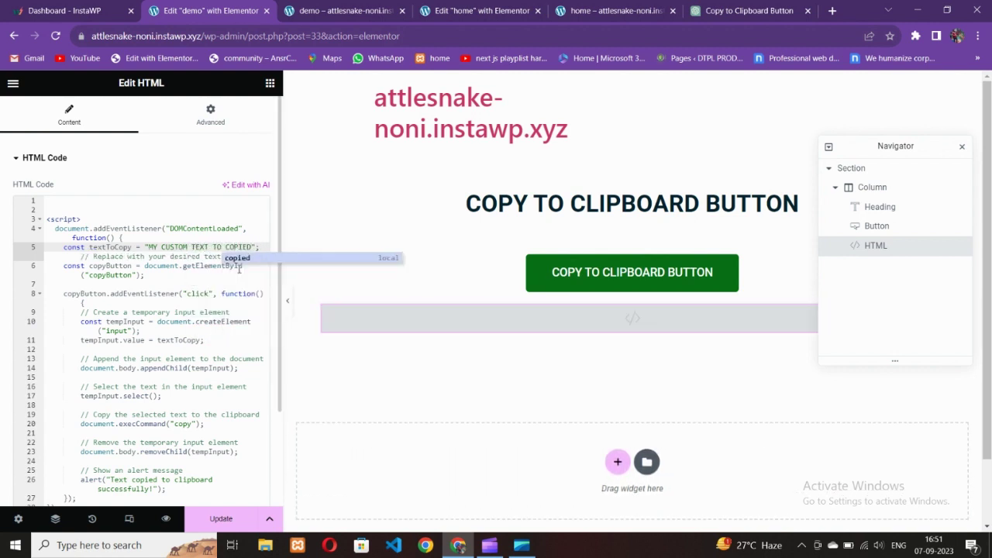
Set the editor's UI Theme to Dark in User Preferences
{"action": "left_click", "coordinate": [13, 83]}
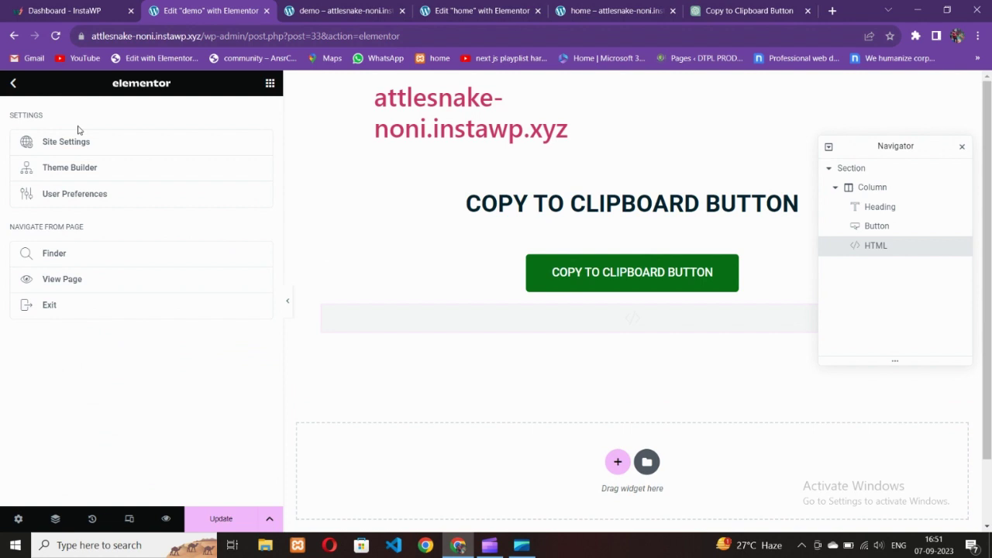
{"action": "left_click", "coordinate": [69, 200]}
{"action": "left_click", "coordinate": [174, 143]}
{"action": "left_click", "coordinate": [167, 175]}
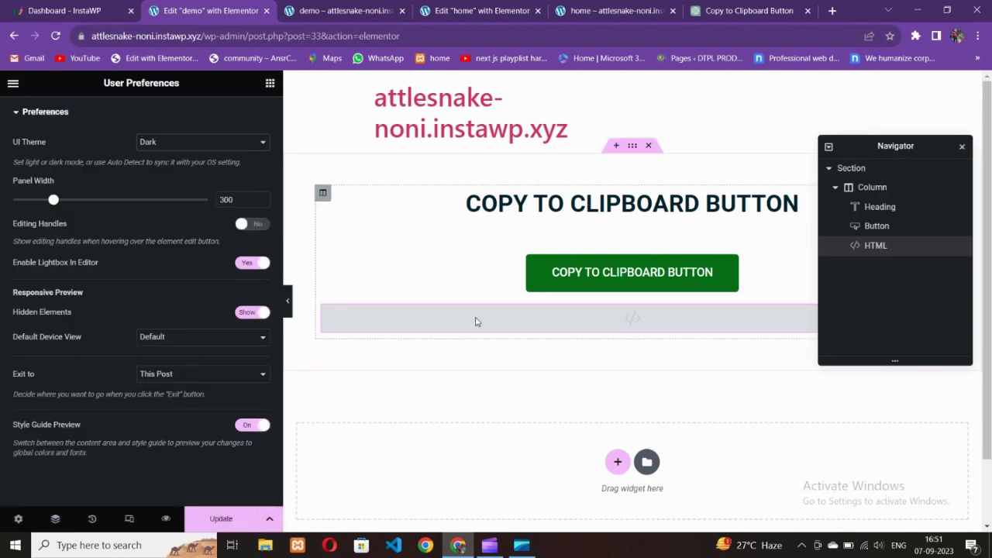
Verify the green button's CSS ID is copyButton, review the HTML widget script, then go to the home editor
{"action": "left_click", "coordinate": [476, 321]}
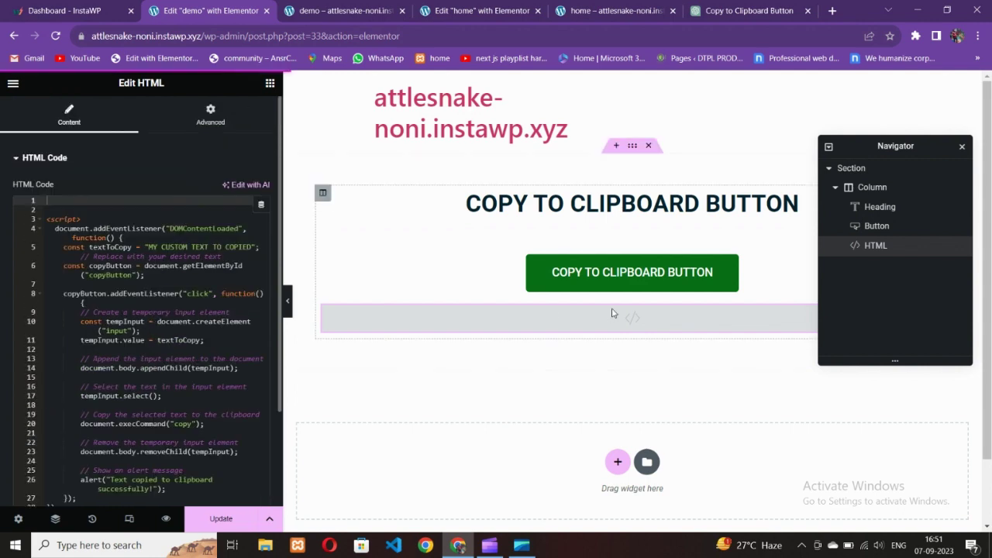
{"action": "left_click", "coordinate": [547, 271]}
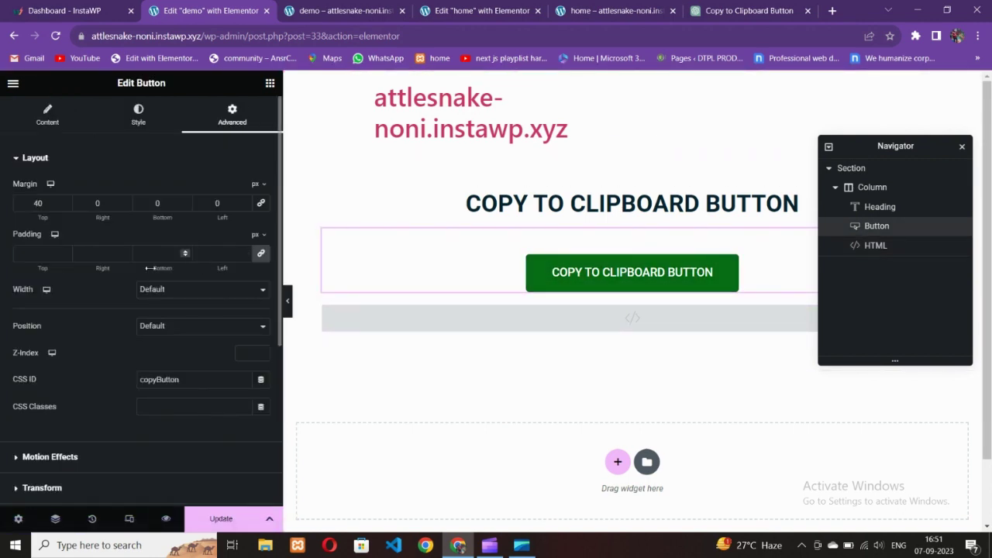
{"action": "scroll", "coordinate": [155, 310], "scroll_direction": "down", "scroll_amount": 1}
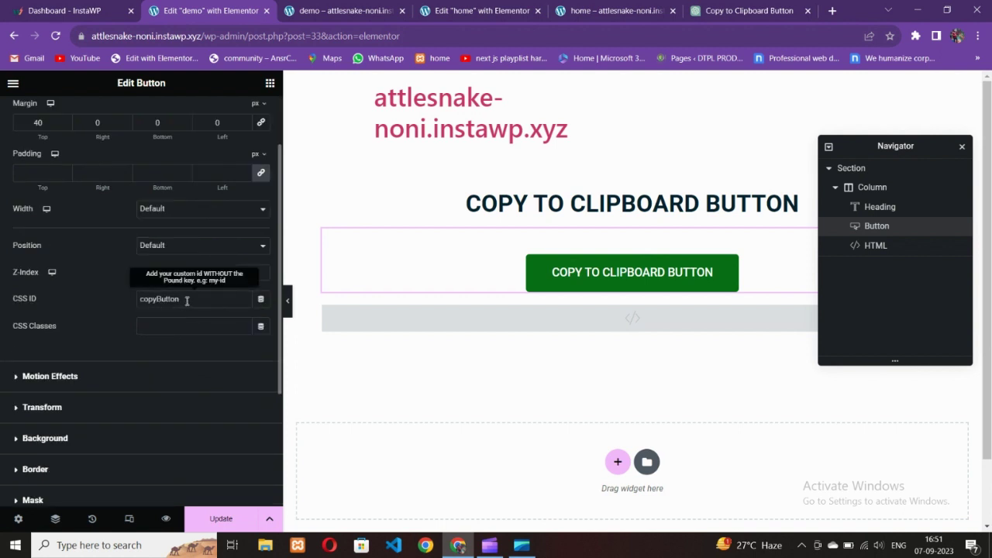
{"action": "left_click", "coordinate": [414, 321]}
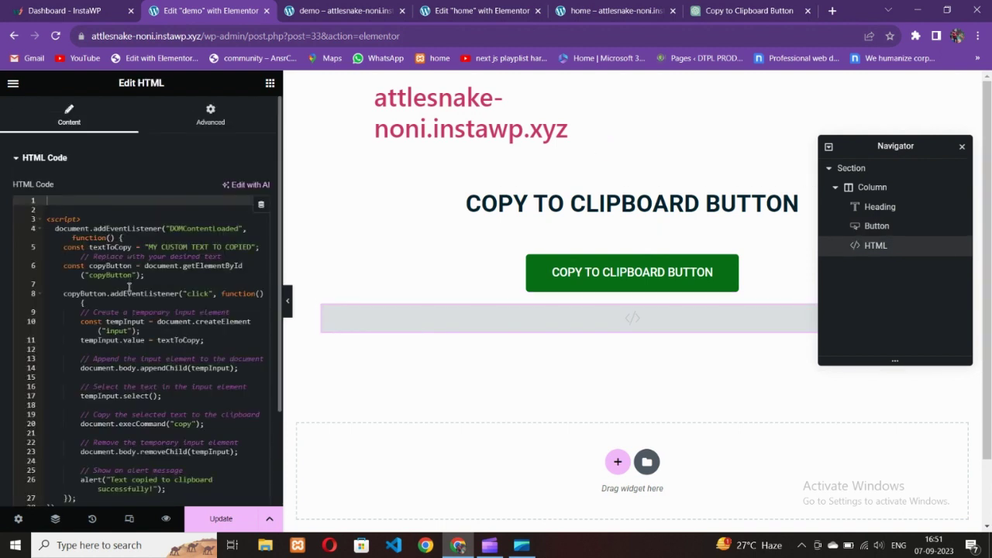
{"action": "scroll", "coordinate": [129, 287], "scroll_direction": "down", "scroll_amount": 2}
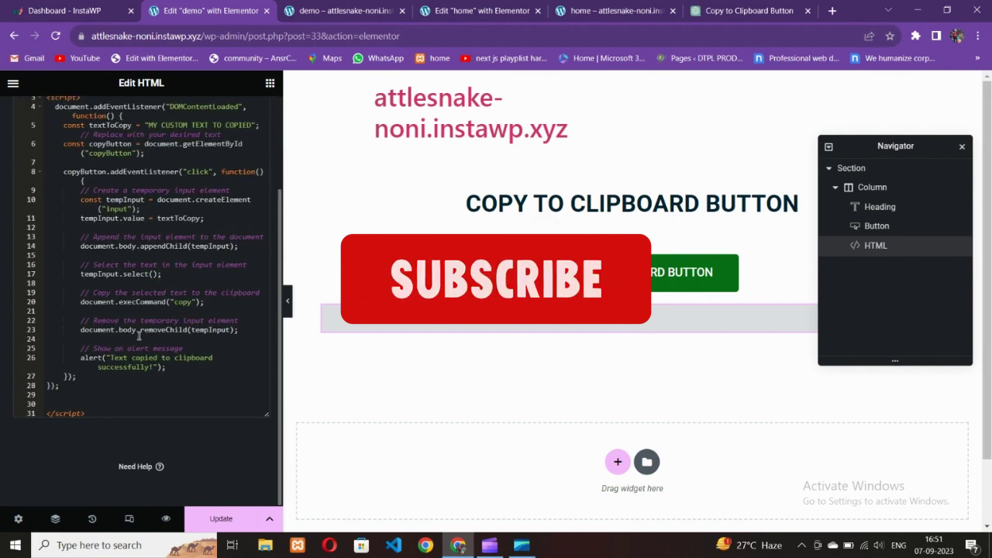
{"action": "scroll", "coordinate": [178, 331], "scroll_direction": "up", "scroll_amount": 2}
{"action": "scroll", "coordinate": [177, 330], "scroll_direction": "down", "scroll_amount": 2}
{"action": "scroll", "coordinate": [177, 331], "scroll_direction": "up", "scroll_amount": 2}
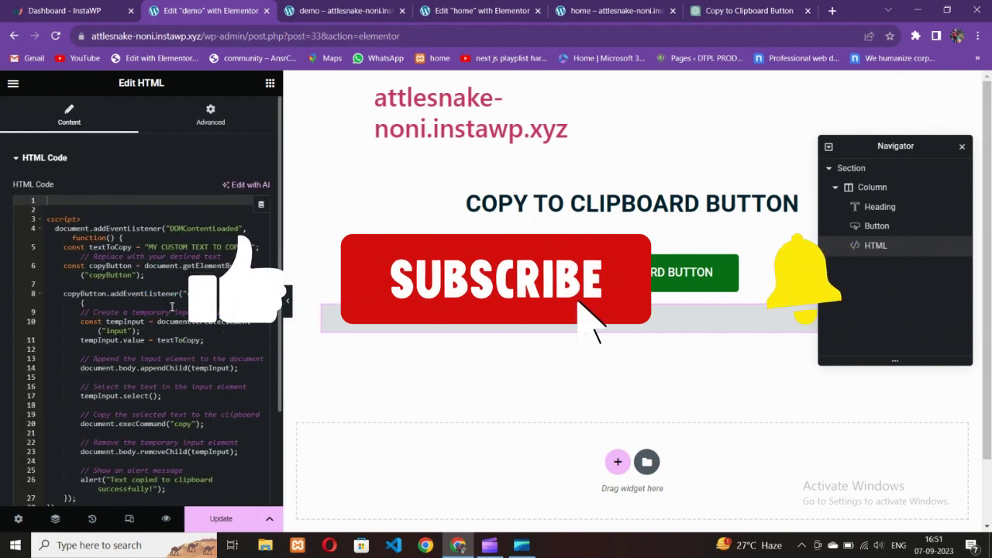
{"action": "left_click", "coordinate": [379, 11]}
{"action": "left_click", "coordinate": [480, 11]}
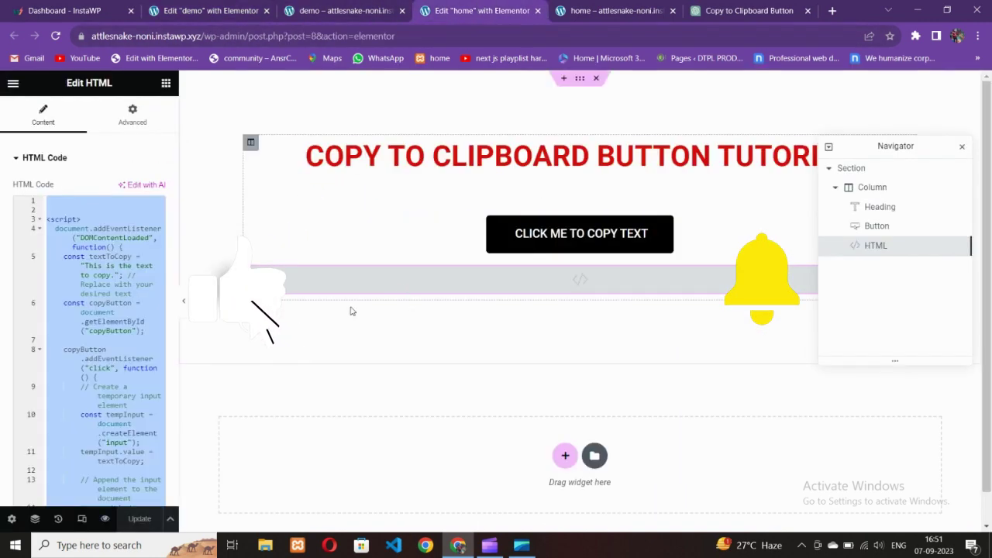
Select the custom CSS in the home page HTML widget's Advanced settings
{"action": "left_click", "coordinate": [133, 114]}
{"action": "scroll", "coordinate": [98, 326], "scroll_direction": "down", "scroll_amount": 3}
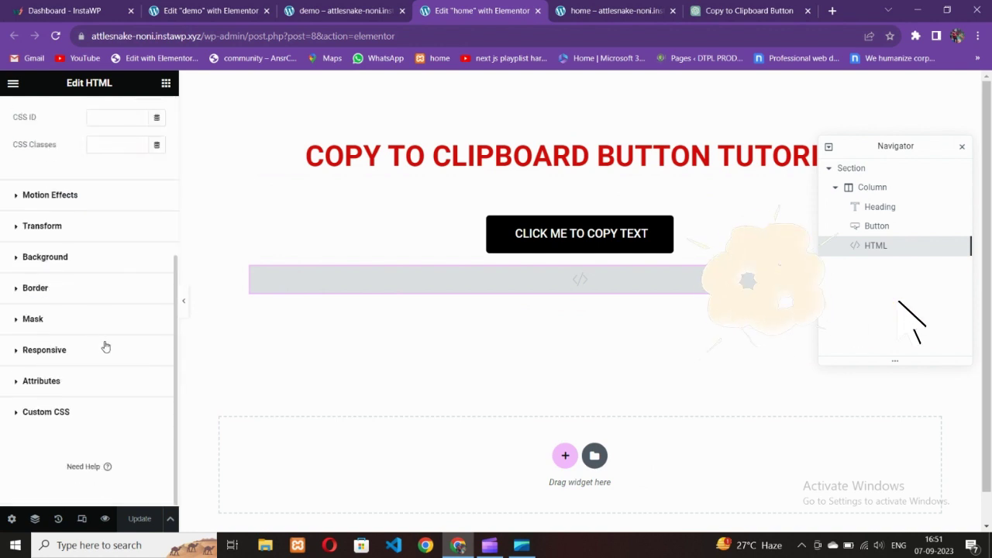
{"action": "left_click", "coordinate": [75, 412]}
{"action": "scroll", "coordinate": [78, 395], "scroll_direction": "down", "scroll_amount": 2}
{"action": "left_click_drag", "start_coordinate": [78, 387], "coordinate": [48, 295]}
{"action": "key", "text": "ctrl+c"}
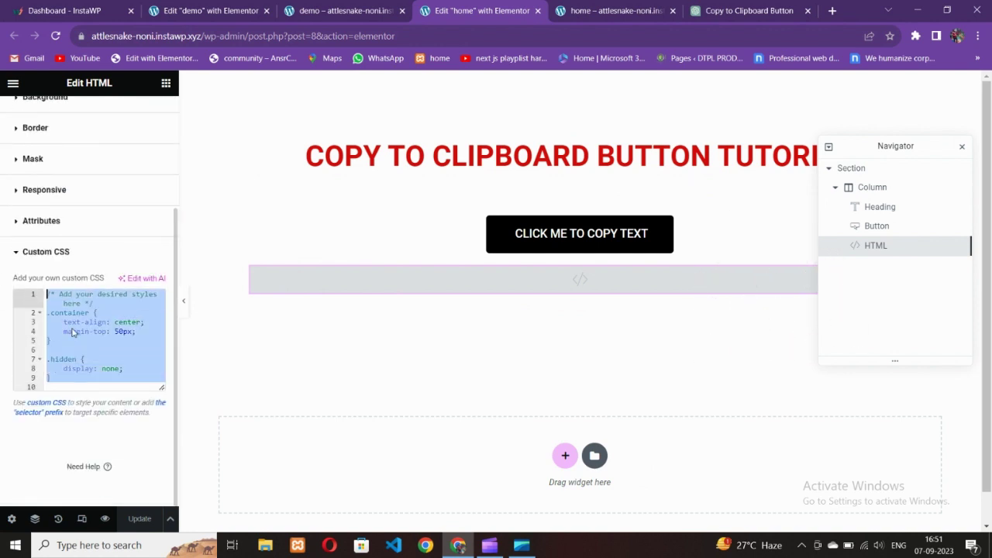
Paste the .container and .hidden CSS into the demo widget's Custom CSS and update the page
{"action": "left_click", "coordinate": [203, 11]}
{"action": "scroll", "coordinate": [158, 341], "scroll_direction": "down", "scroll_amount": 2}
{"action": "scroll", "coordinate": [160, 356], "scroll_direction": "up", "scroll_amount": 2}
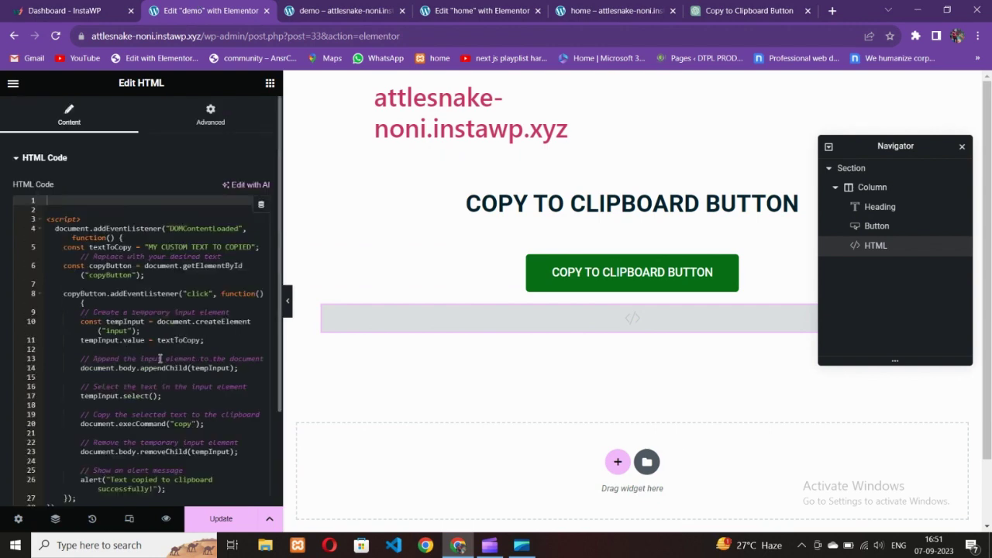
{"action": "left_click", "coordinate": [210, 116]}
{"action": "scroll", "coordinate": [163, 295], "scroll_direction": "down", "scroll_amount": 5}
{"action": "left_click", "coordinate": [96, 416]}
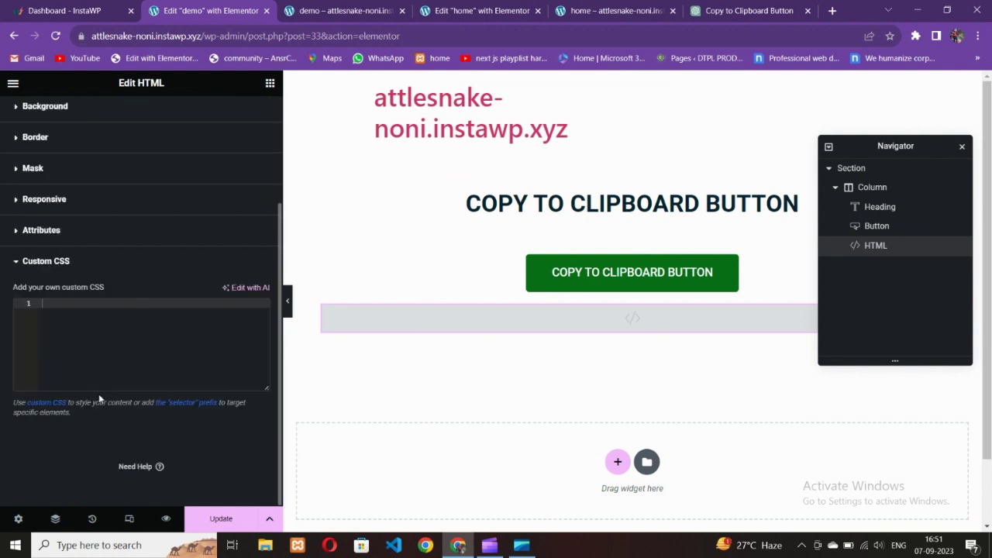
{"action": "key", "text": "ctrl+v"}
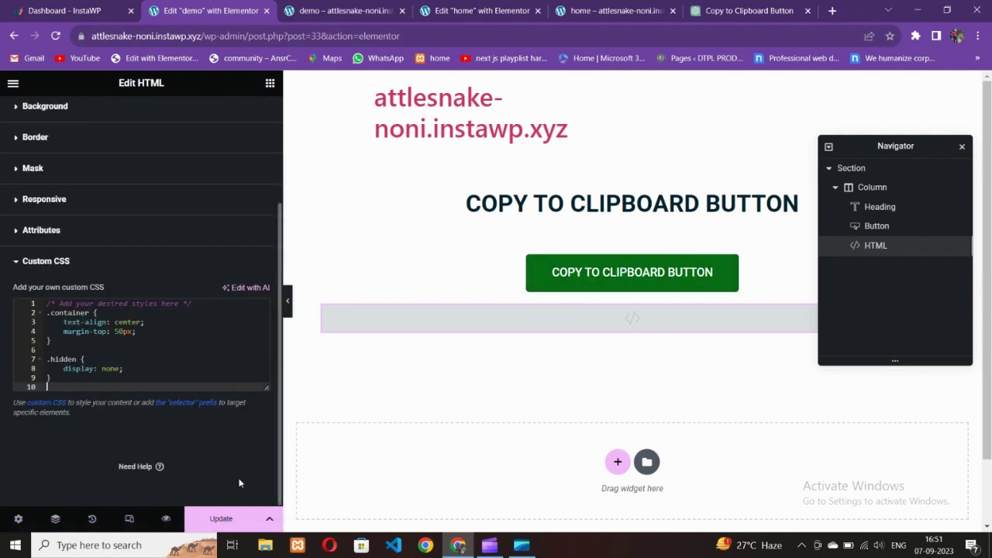
{"action": "left_click", "coordinate": [226, 520]}
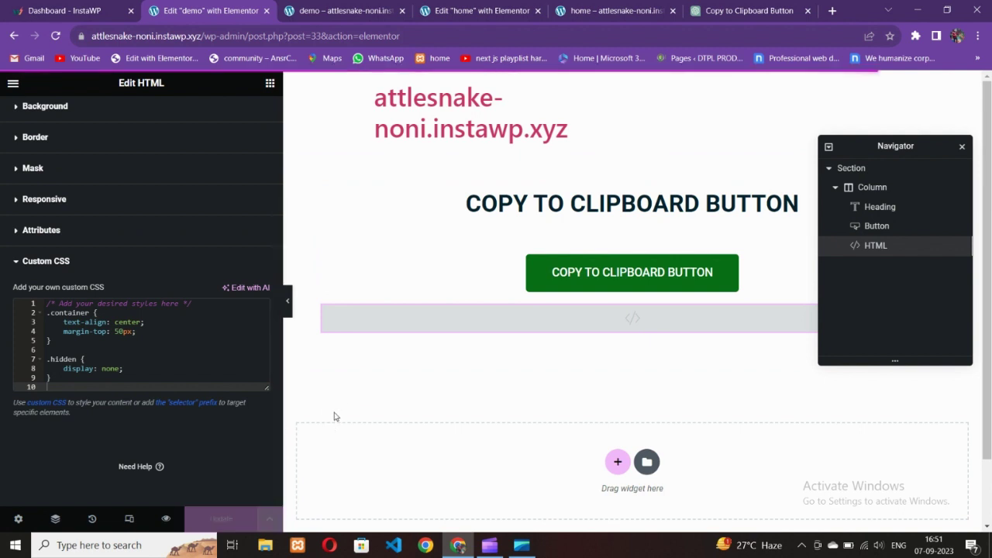
{"action": "left_click", "coordinate": [352, 10]}
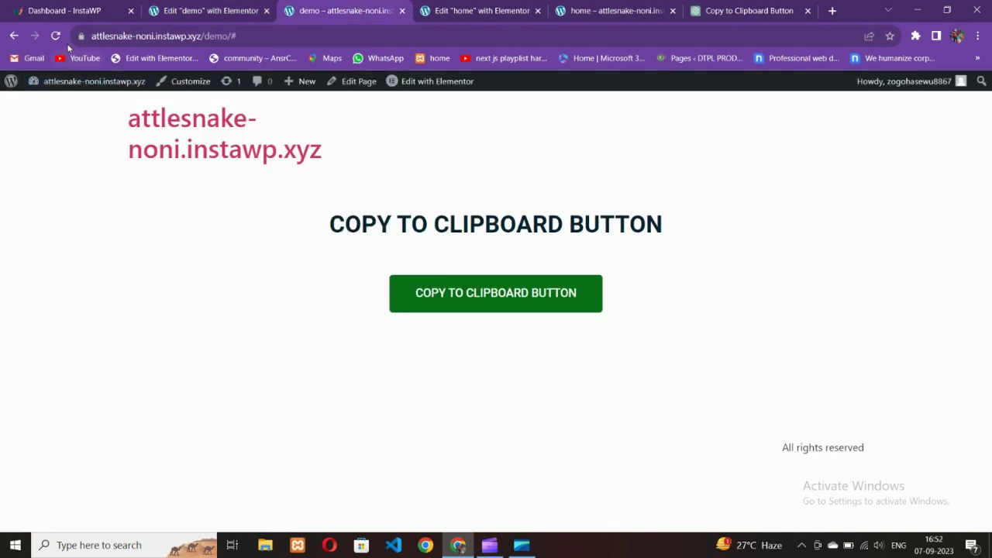
Reload the live demo page and test the green button twice, dismissing each 'Text copied to clipboard successfully!' alert
{"action": "key", "text": "F5"}
{"action": "left_click", "coordinate": [447, 307]}
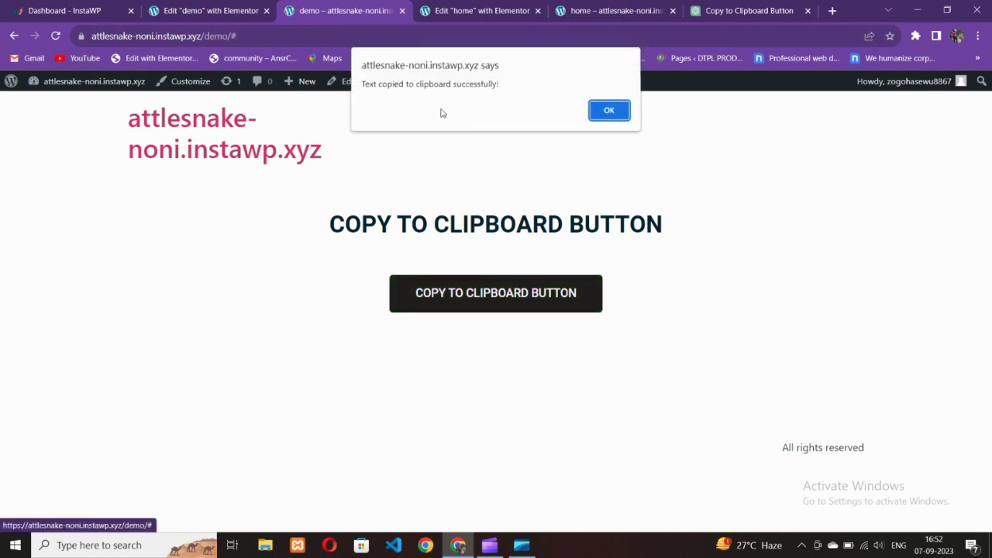
{"action": "left_click", "coordinate": [603, 113]}
{"action": "left_click", "coordinate": [485, 305]}
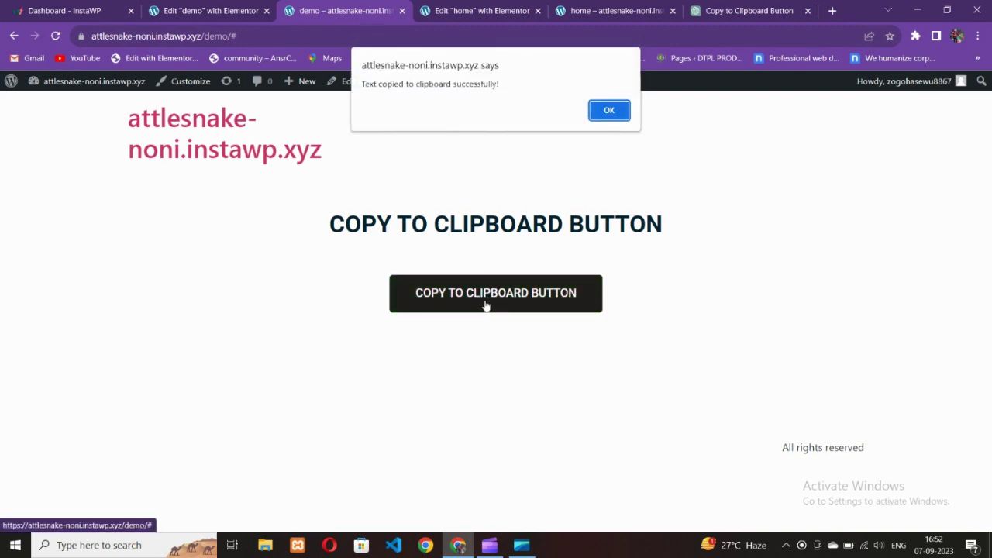
{"action": "left_click", "coordinate": [587, 111]}
Paste the clipboard into a new tab to show 'MY CUSTOM TEXT TO COPIED', then return to the demo editor
{"action": "left_click", "coordinate": [832, 11]}
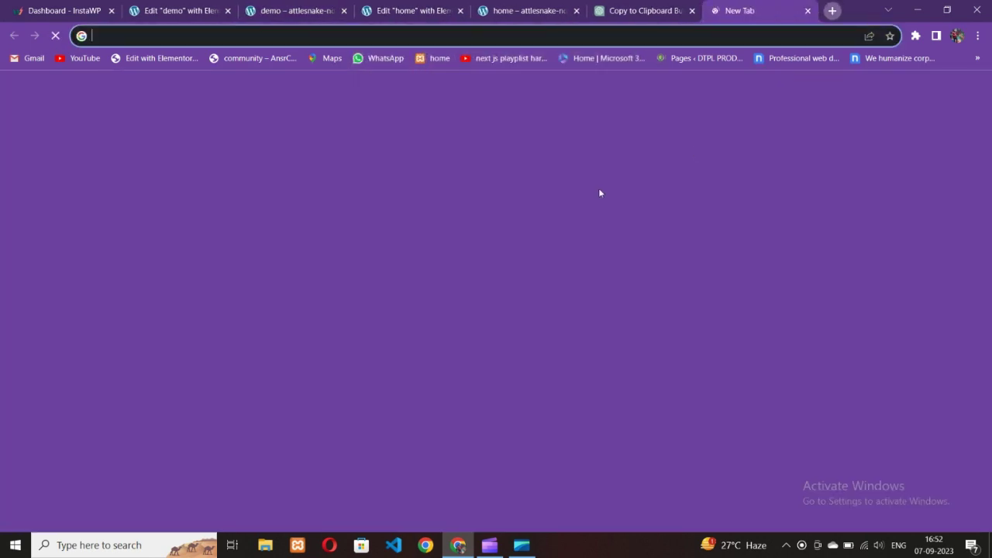
{"action": "key", "text": "ctrl+v"}
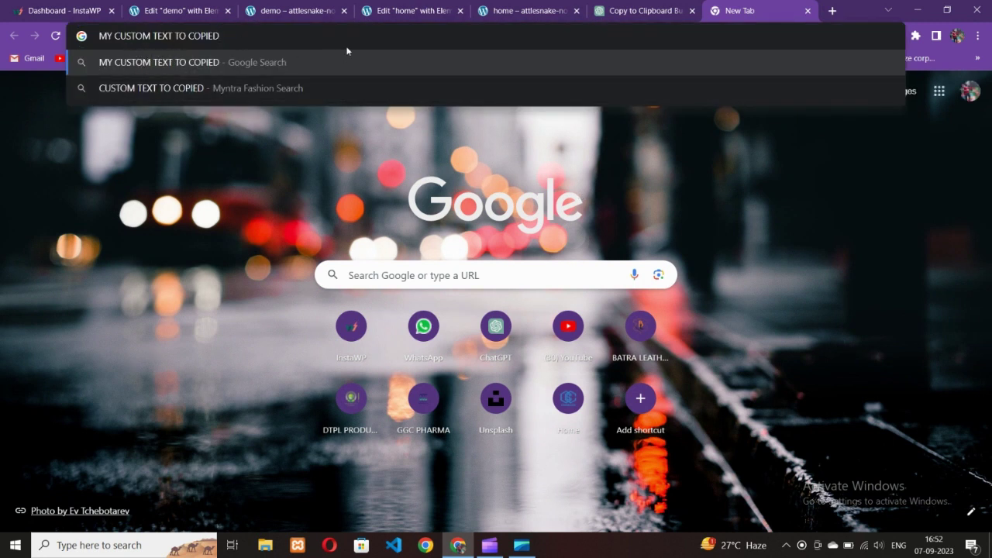
{"action": "left_click", "coordinate": [456, 9]}
{"action": "left_click", "coordinate": [205, 8]}
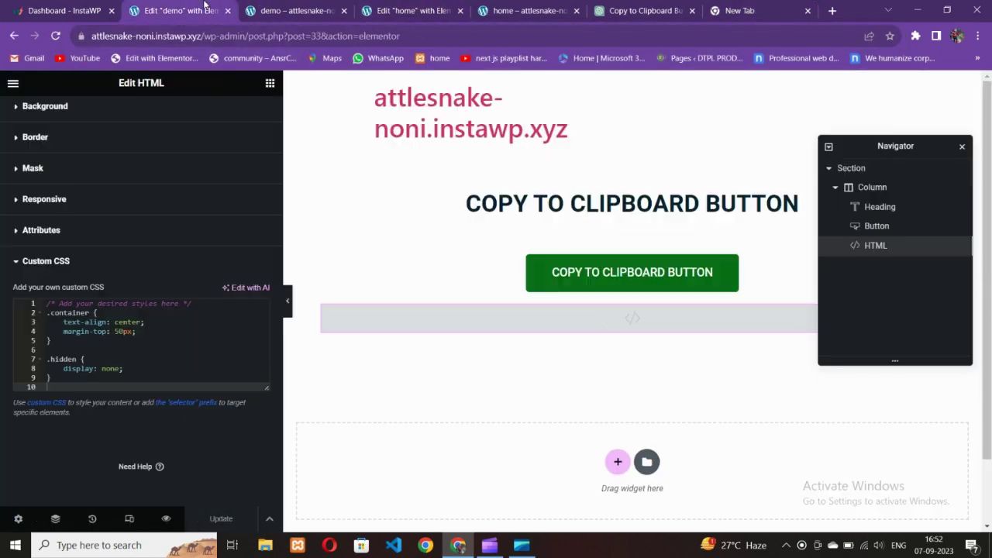
Recheck the demo HTML widget's script and paste the clipboard in the new tab again to re-verify
{"action": "scroll", "coordinate": [67, 183], "scroll_direction": "up", "scroll_amount": 2}
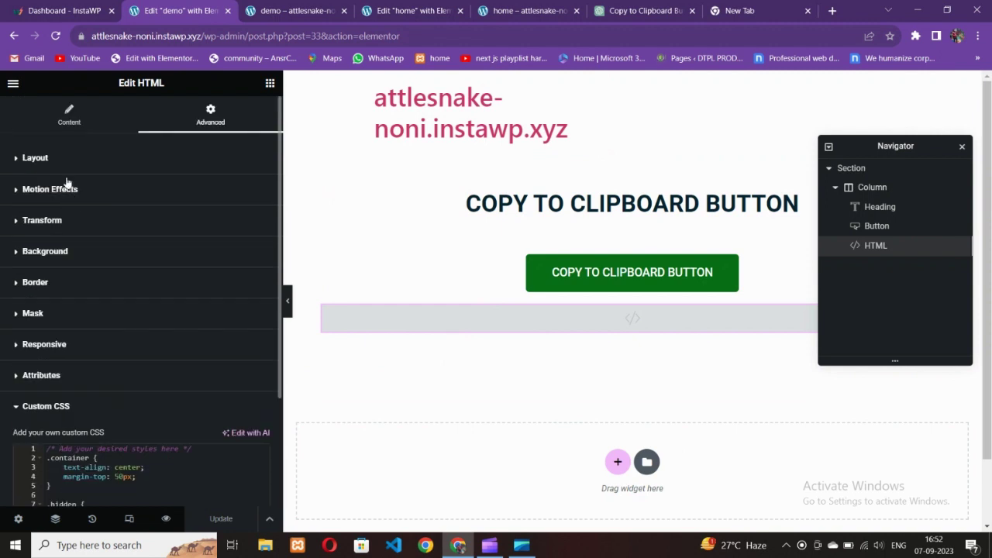
{"action": "left_click", "coordinate": [69, 115]}
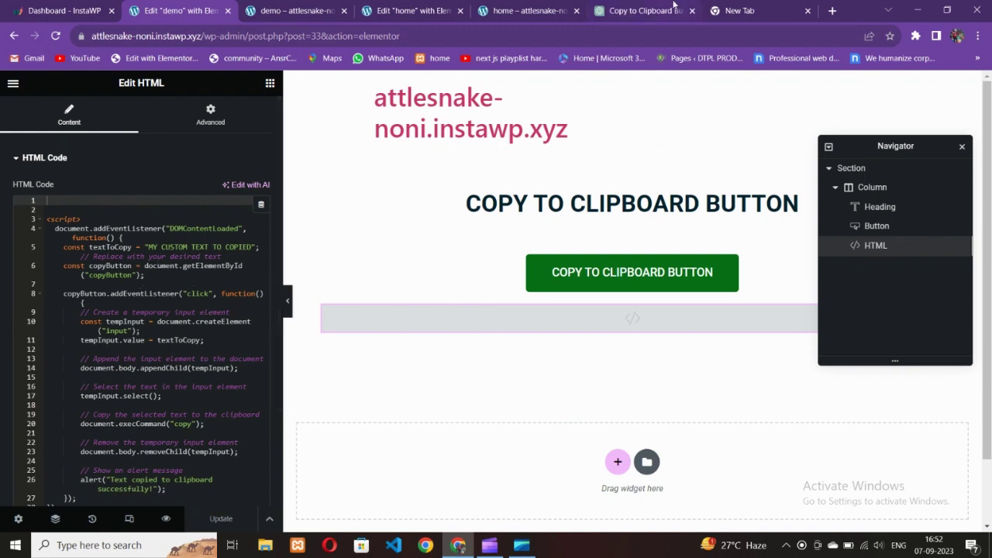
{"action": "left_click", "coordinate": [736, 9]}
{"action": "key", "text": "ctrl+v"}
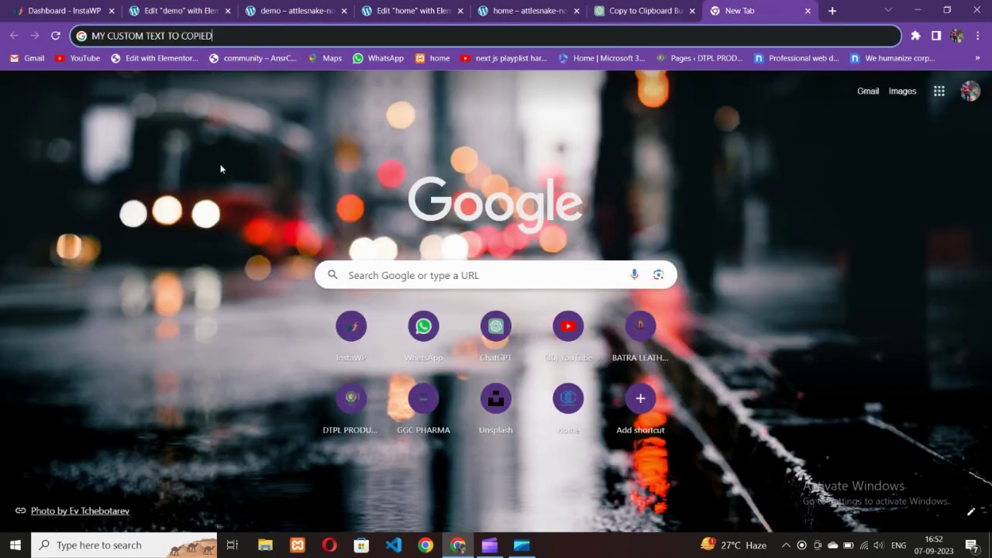
{"action": "left_click", "coordinate": [178, 10]}
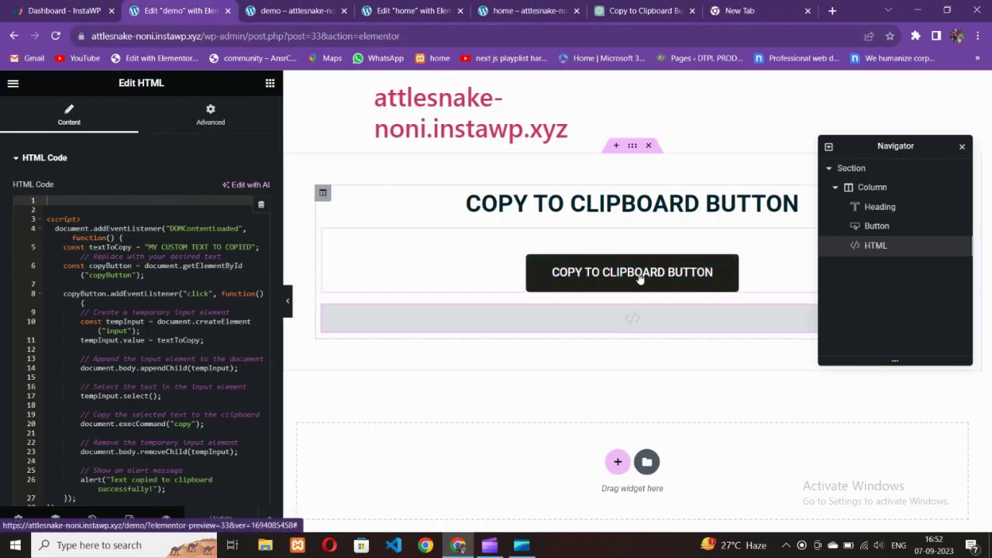